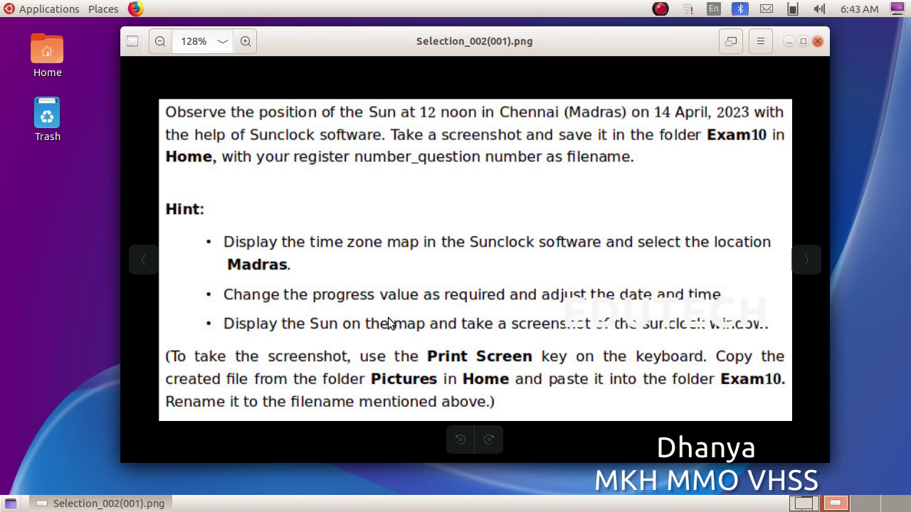
- View the Malayalam version of the exam question and open the Sunclock application
{"action": "left_click", "coordinate": [136, 261]}
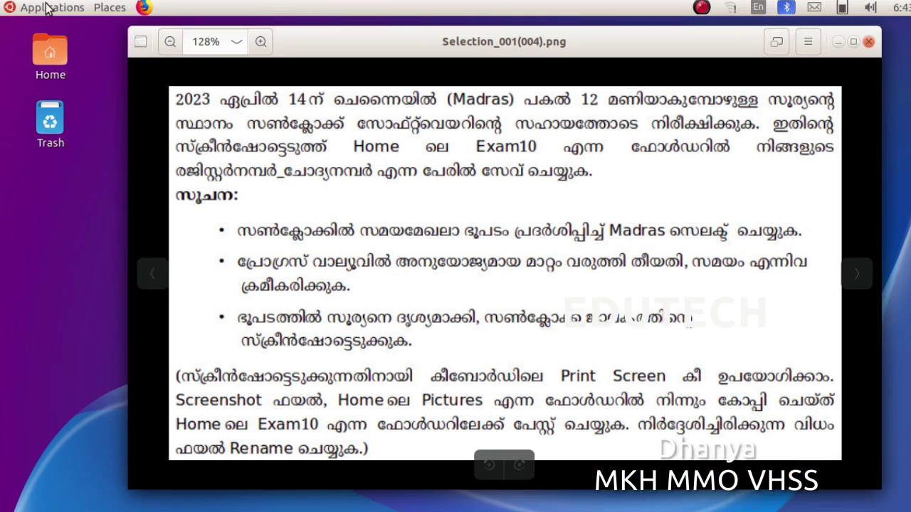
{"action": "left_click", "coordinate": [49, 9]}
{"action": "mouse_move", "coordinate": [56, 57]}
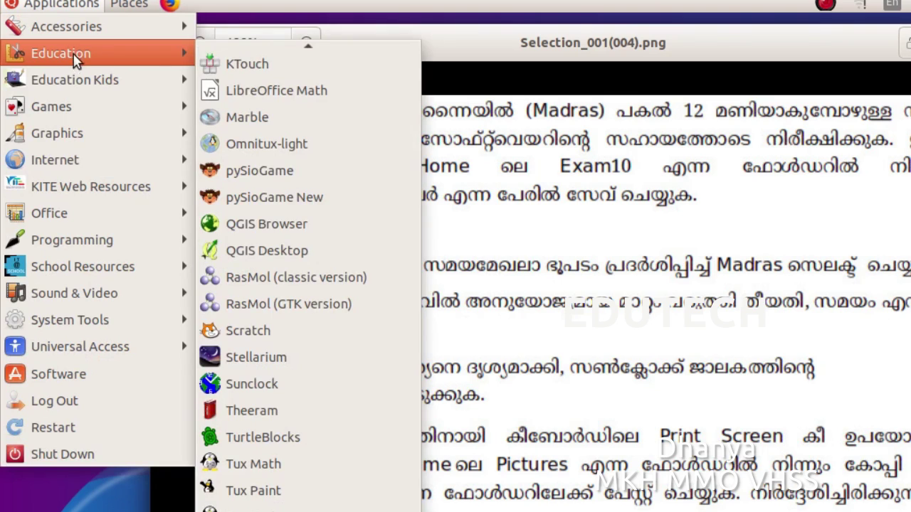
{"action": "left_click", "coordinate": [252, 390]}
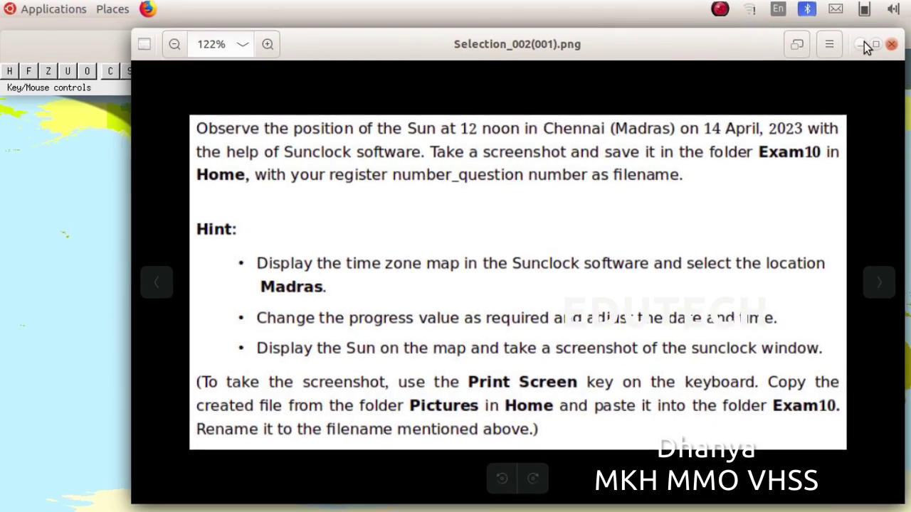
- Display the time zone map in Sunclock and recheck the exam question's hints about the location and time
{"action": "left_click", "coordinate": [819, 42]}
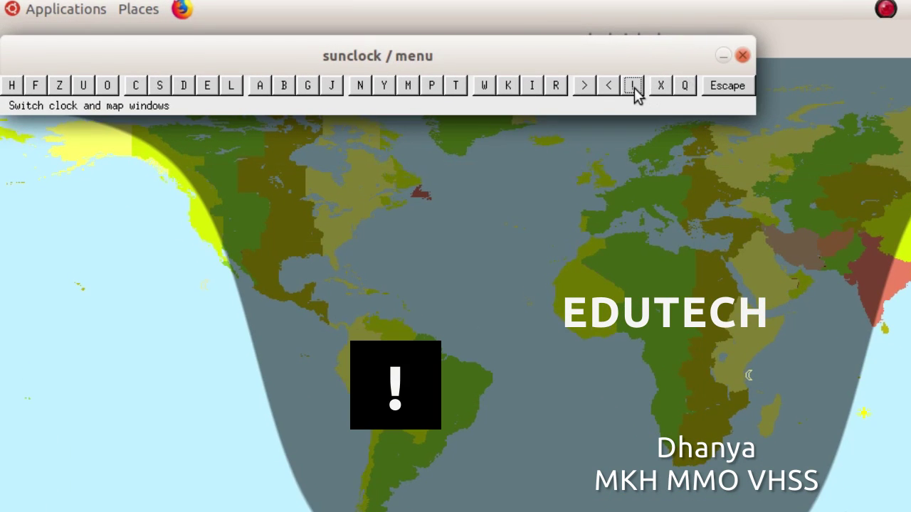
{"action": "left_click", "coordinate": [634, 86]}
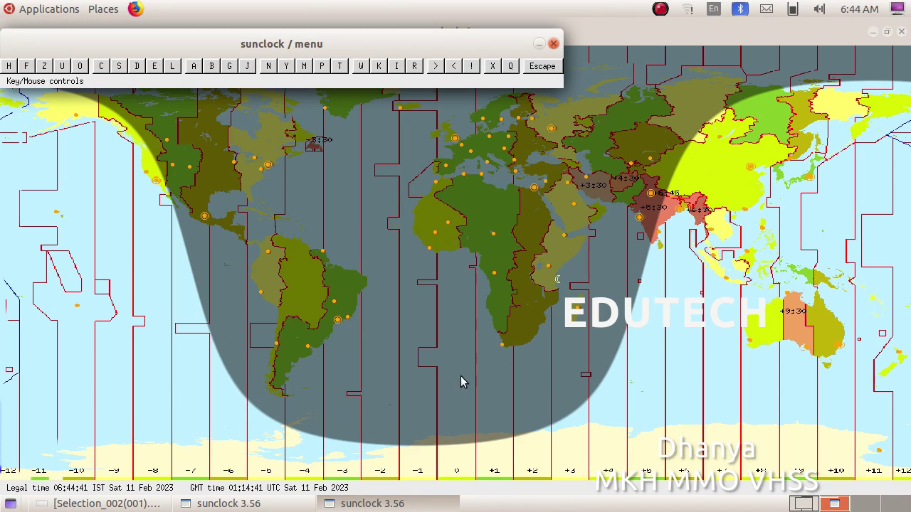
{"action": "left_click", "coordinate": [106, 504]}
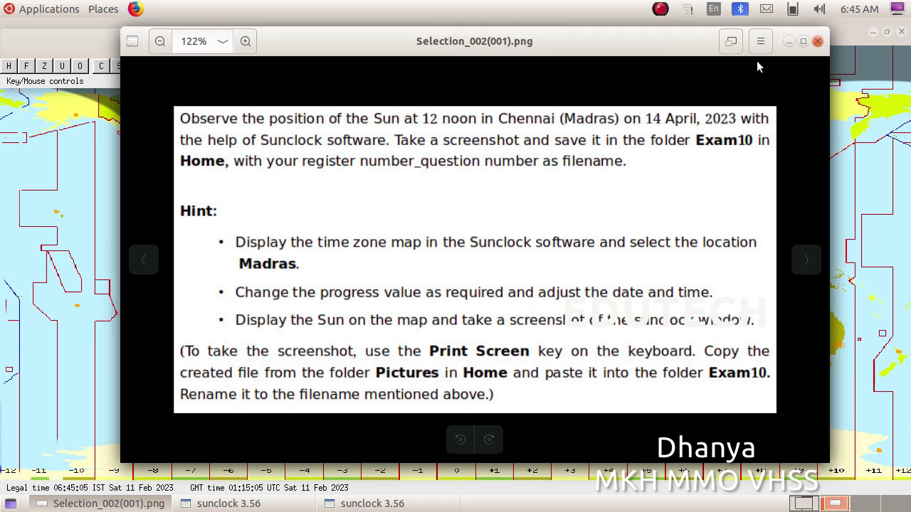
{"action": "left_click", "coordinate": [789, 41]}
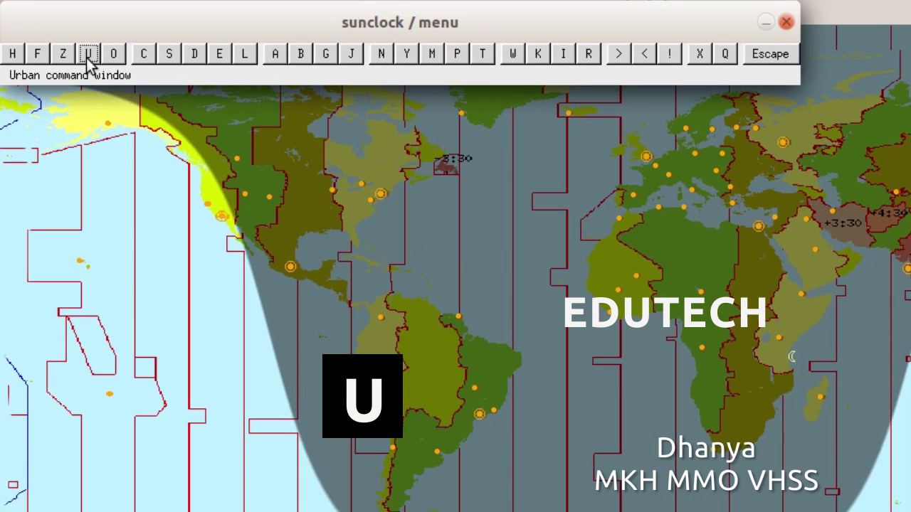
- Show the city names on the Sunclock map and select Madras as the location
{"action": "left_click", "coordinate": [88, 54]}
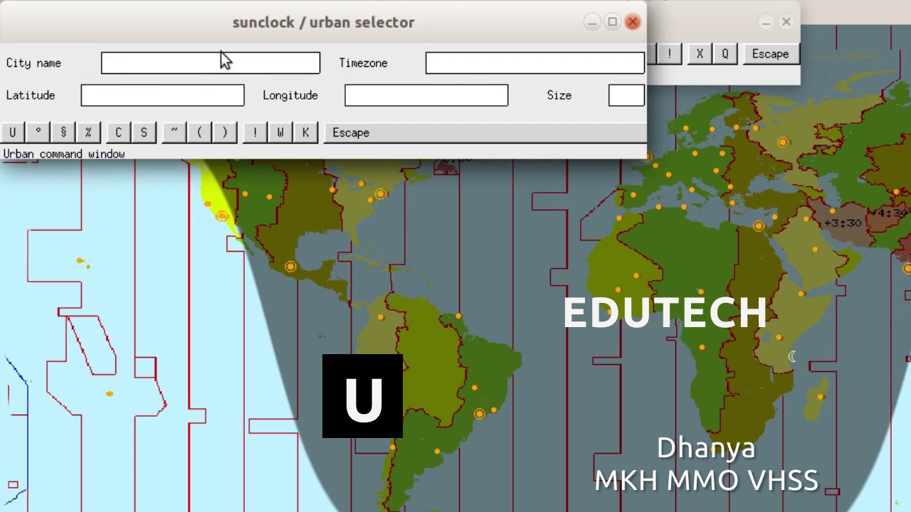
{"action": "left_click", "coordinate": [10, 135]}
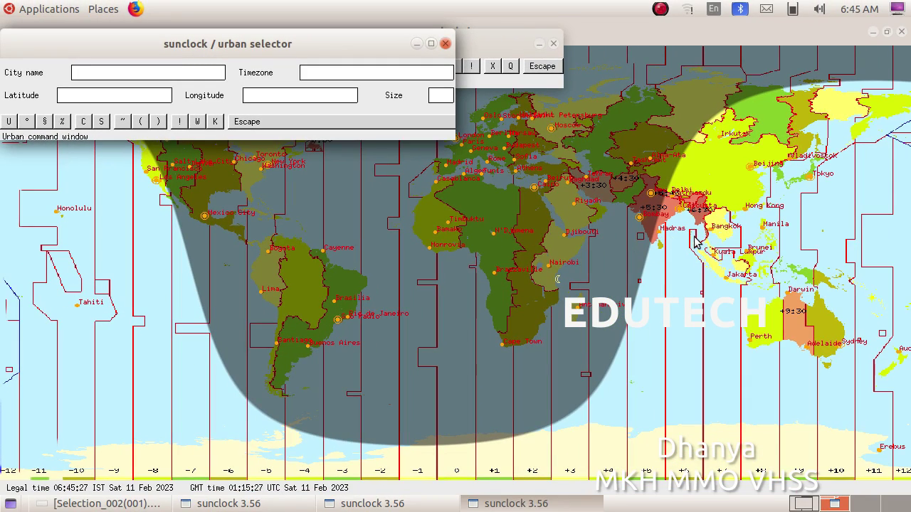
{"action": "left_click", "coordinate": [445, 43]}
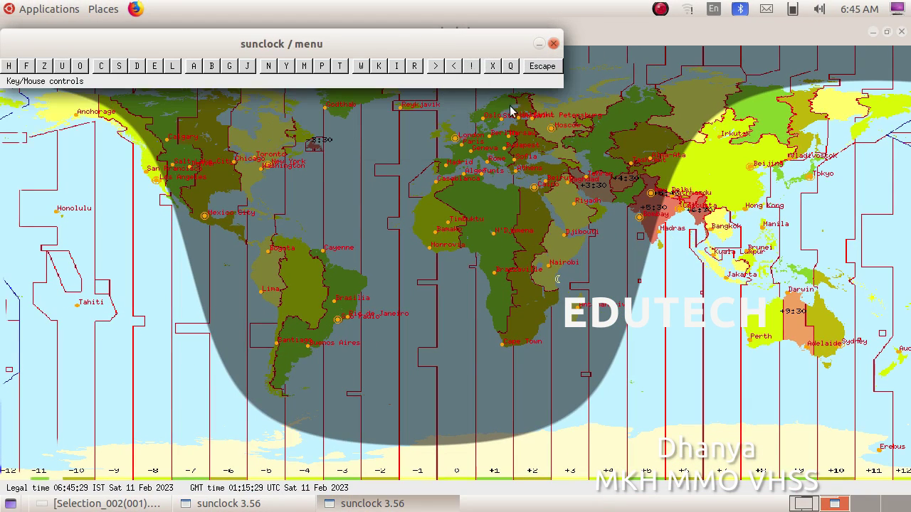
{"action": "left_click", "coordinate": [660, 239]}
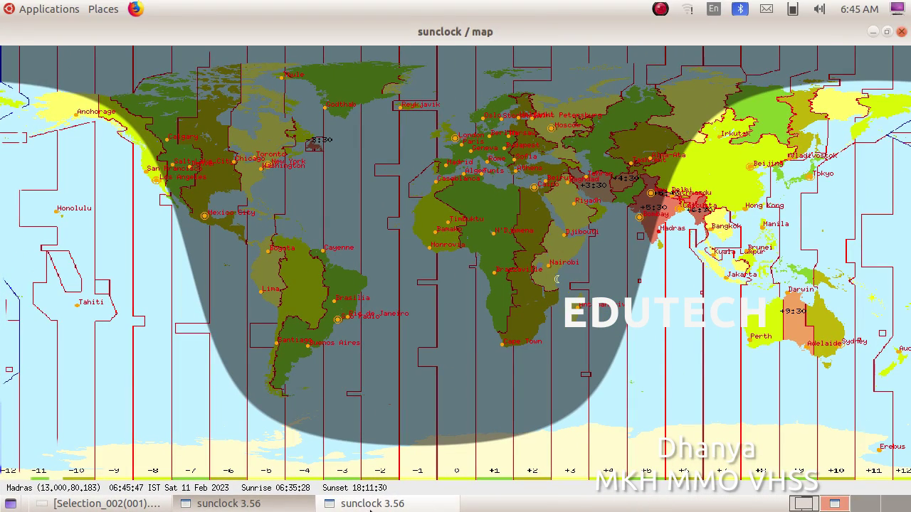
- Set the progress value to 30 days and move the date forward to 12 April 2023
{"action": "right_click", "coordinate": [558, 110]}
{"action": "left_click", "coordinate": [229, 66]}
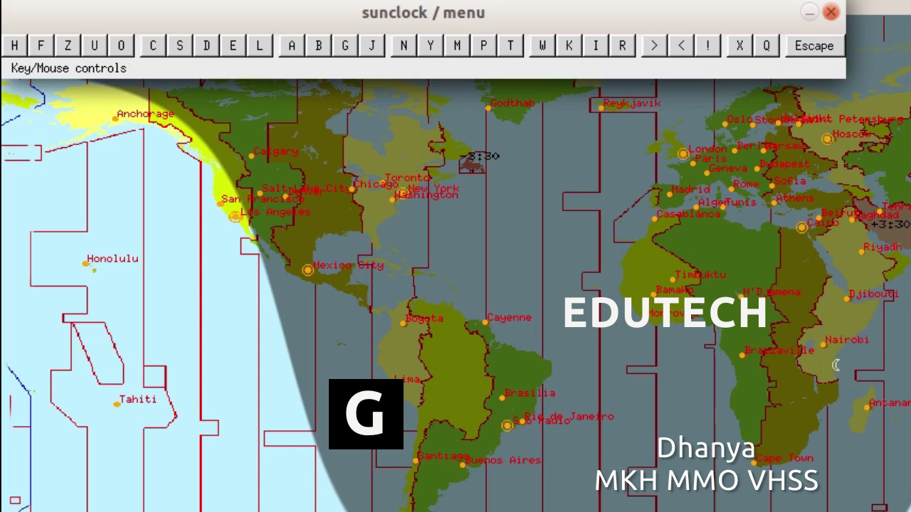
{"action": "left_click", "coordinate": [344, 47]}
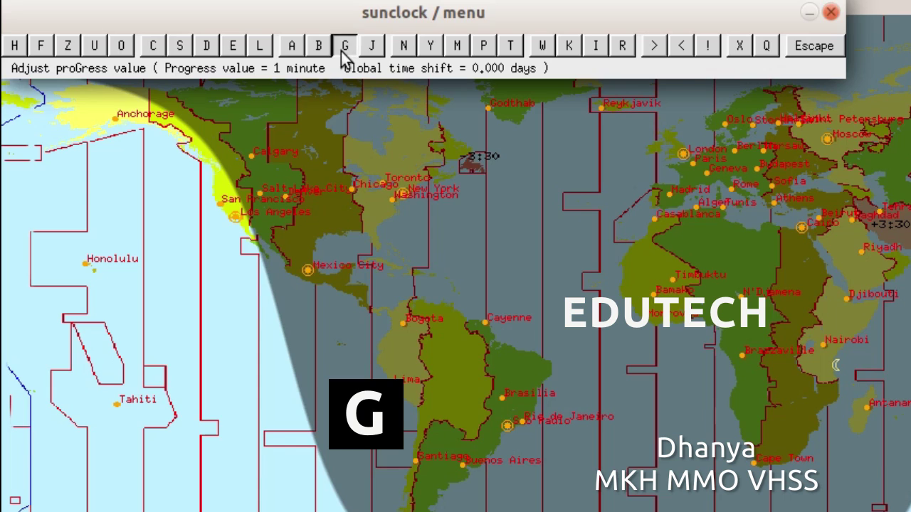
{"action": "left_click", "coordinate": [342, 53]}
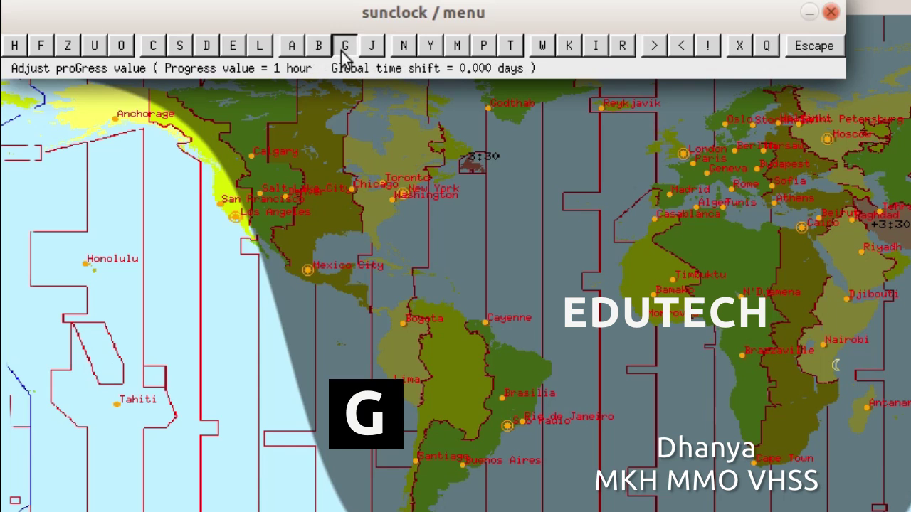
{"action": "left_click", "coordinate": [344, 55]}
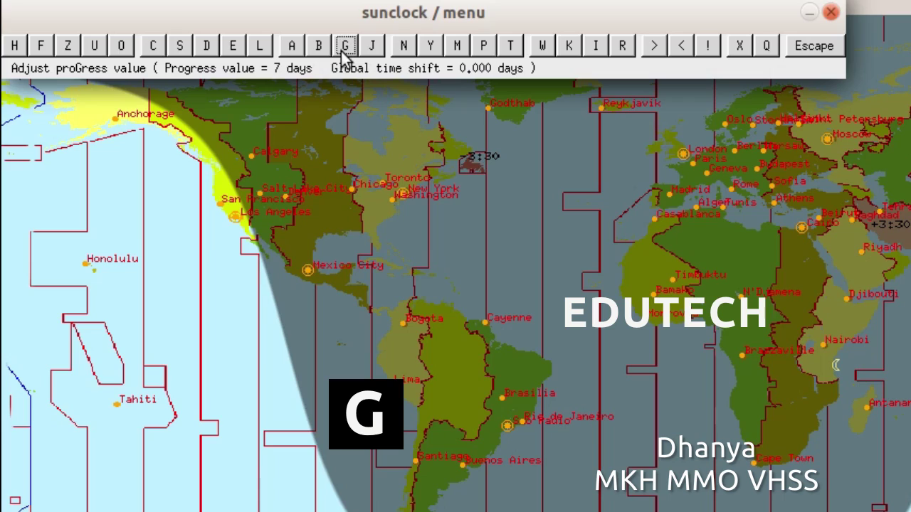
{"action": "left_click", "coordinate": [344, 57]}
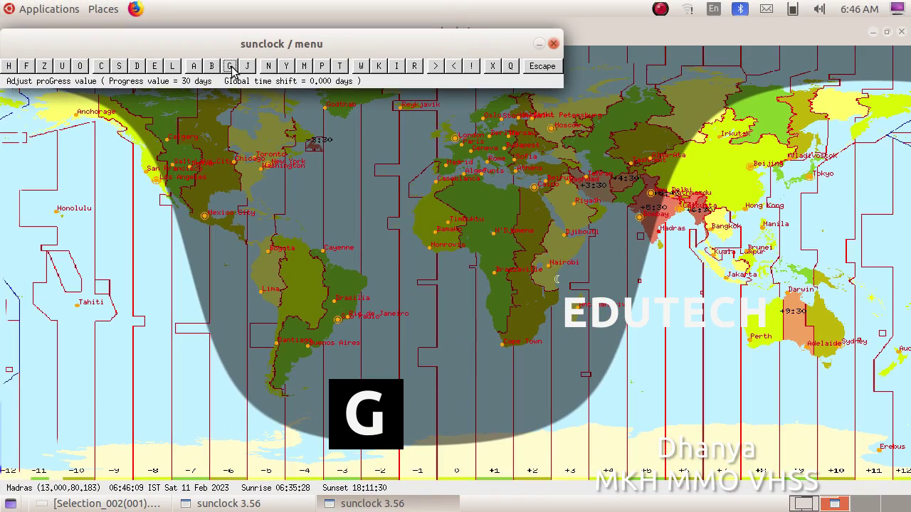
{"action": "left_click", "coordinate": [211, 66]}
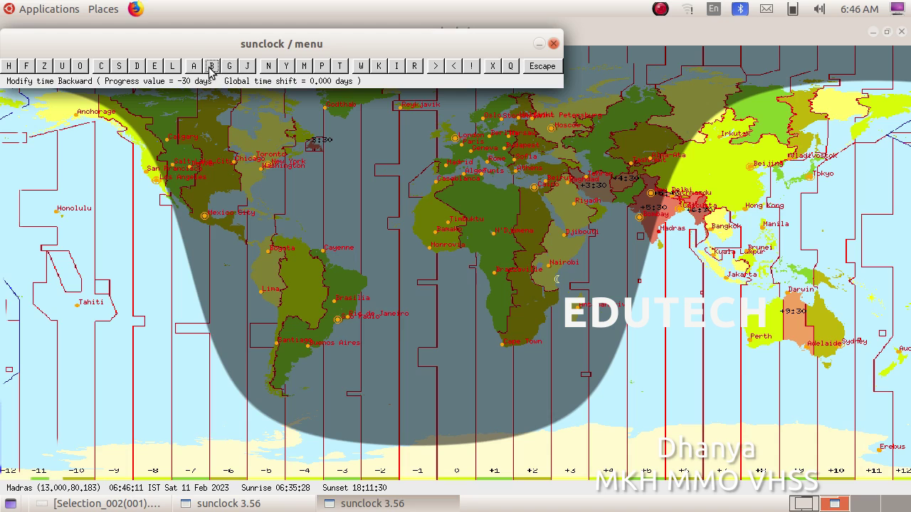
{"action": "left_click", "coordinate": [194, 67]}
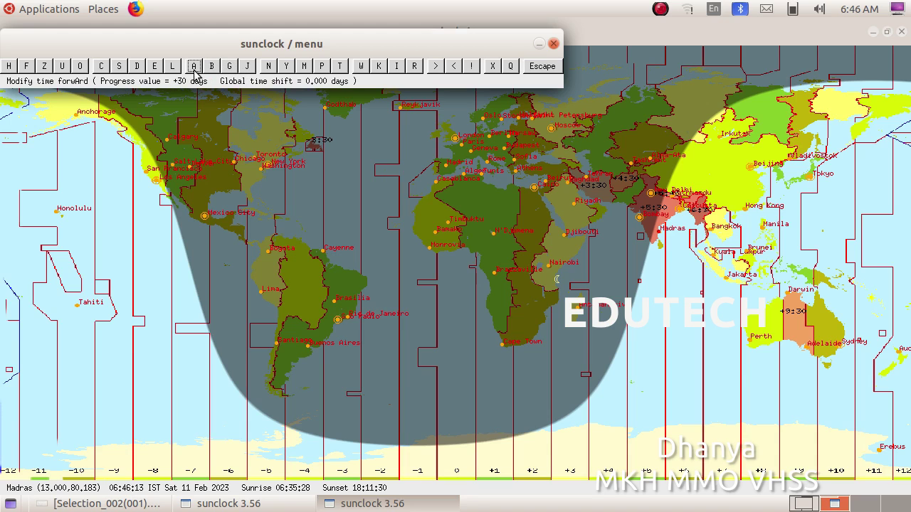
{"action": "left_click", "coordinate": [194, 66]}
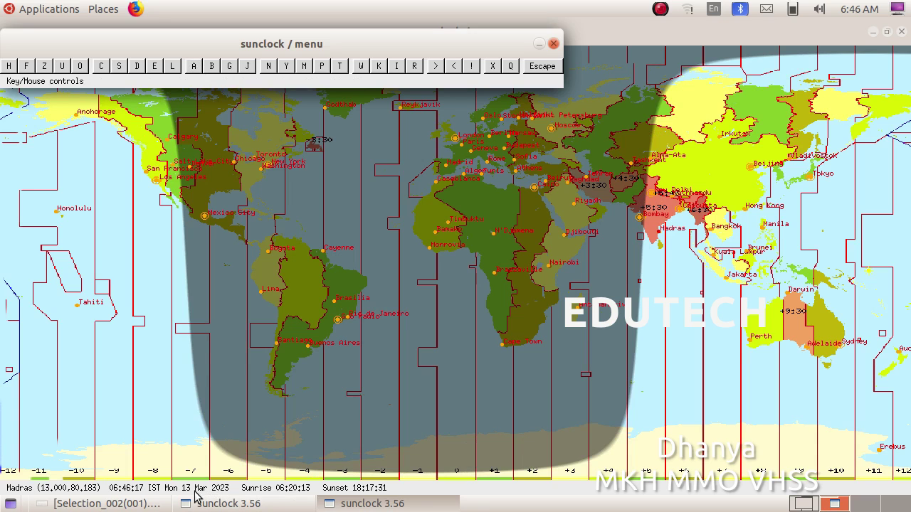
{"action": "left_click", "coordinate": [194, 67]}
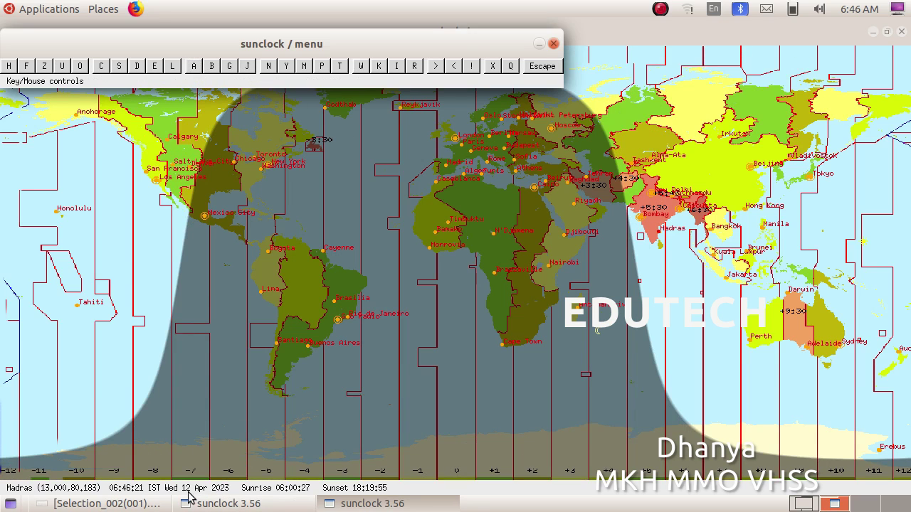
- Check the date required by the question, set the progress value to 1 day and advance the date to 14 April 2023
{"action": "left_click", "coordinate": [107, 503]}
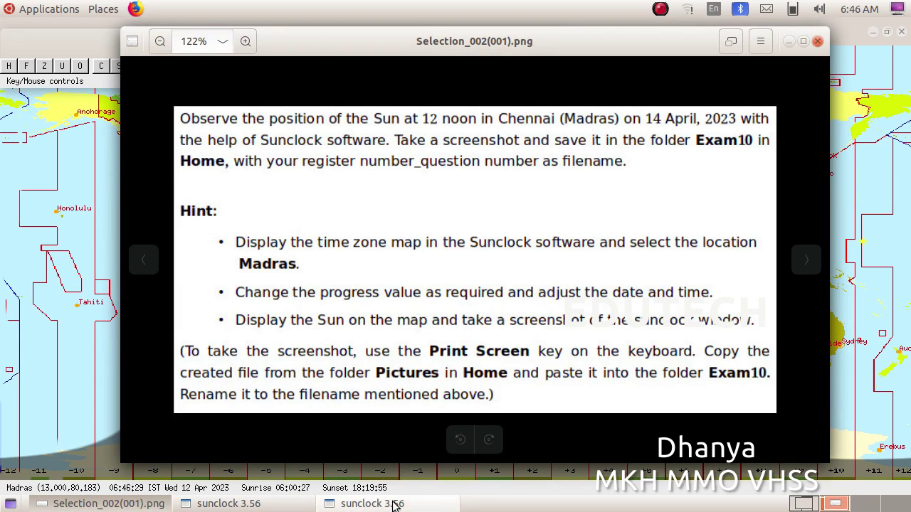
{"action": "left_click", "coordinate": [335, 503]}
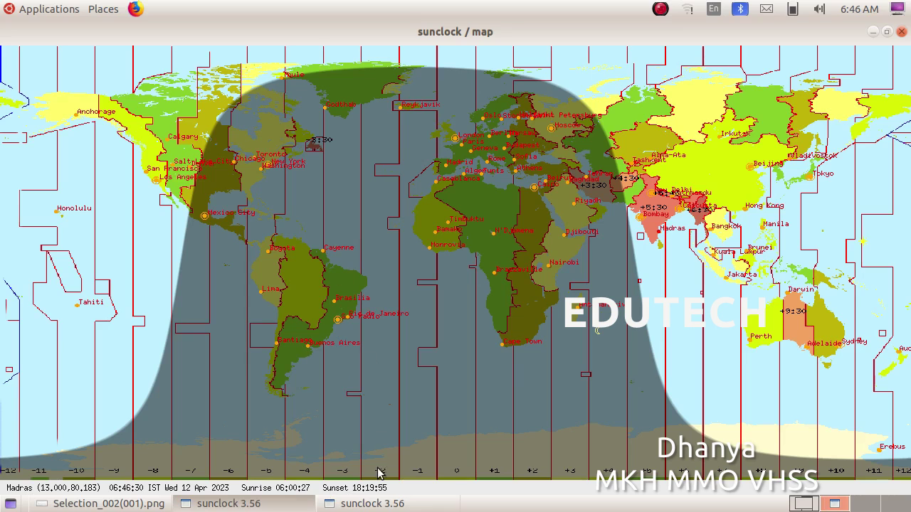
{"action": "left_click", "coordinate": [346, 484]}
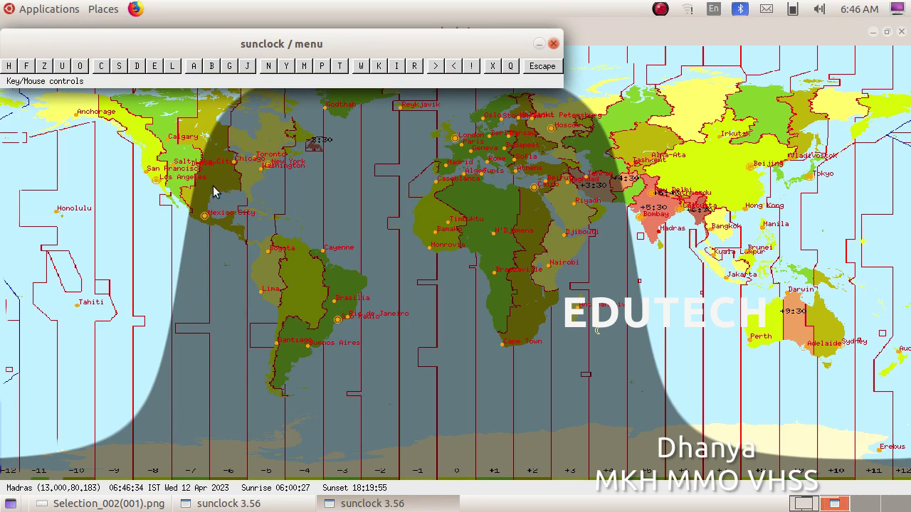
{"action": "left_click", "coordinate": [229, 66]}
{"action": "left_click", "coordinate": [231, 67]}
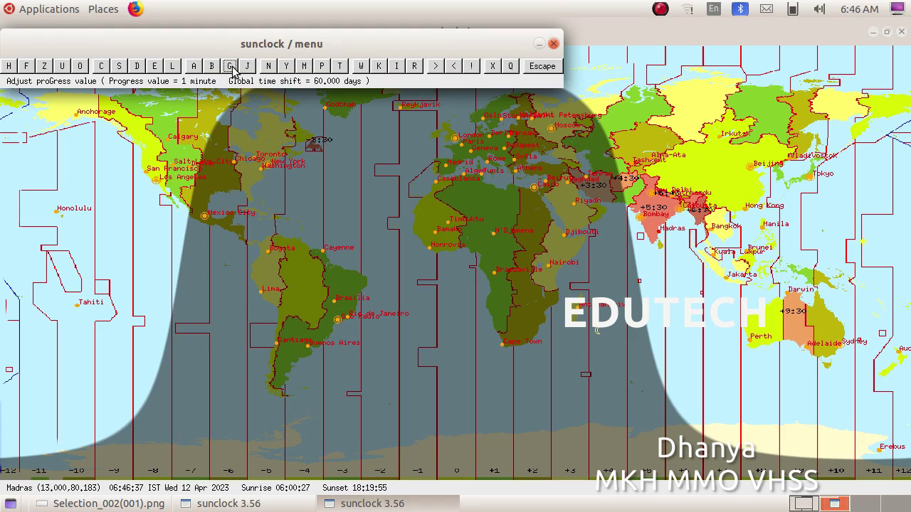
{"action": "left_click", "coordinate": [231, 67]}
{"action": "left_click", "coordinate": [232, 67]}
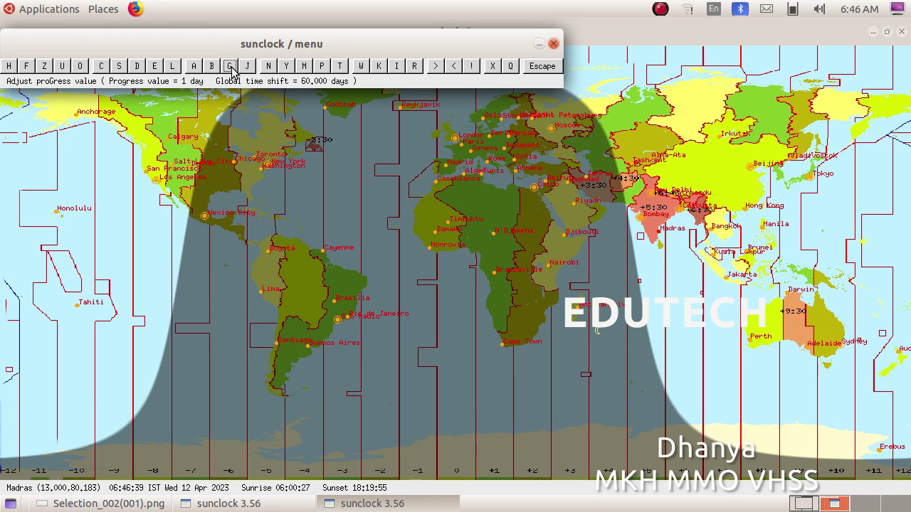
{"action": "left_click", "coordinate": [193, 66]}
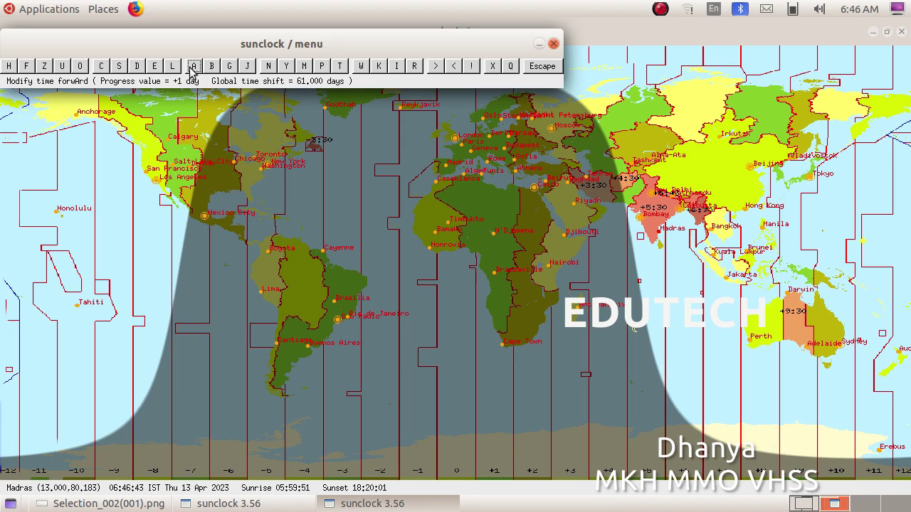
{"action": "left_click", "coordinate": [193, 66]}
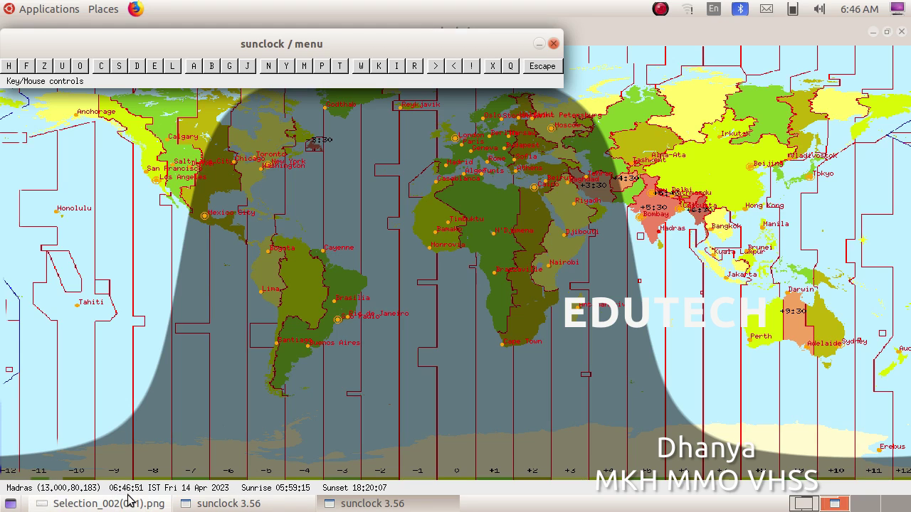
- Set the progress value to 1 hour and move the Madras time forward six hours to about 12:47
{"action": "left_click", "coordinate": [230, 66]}
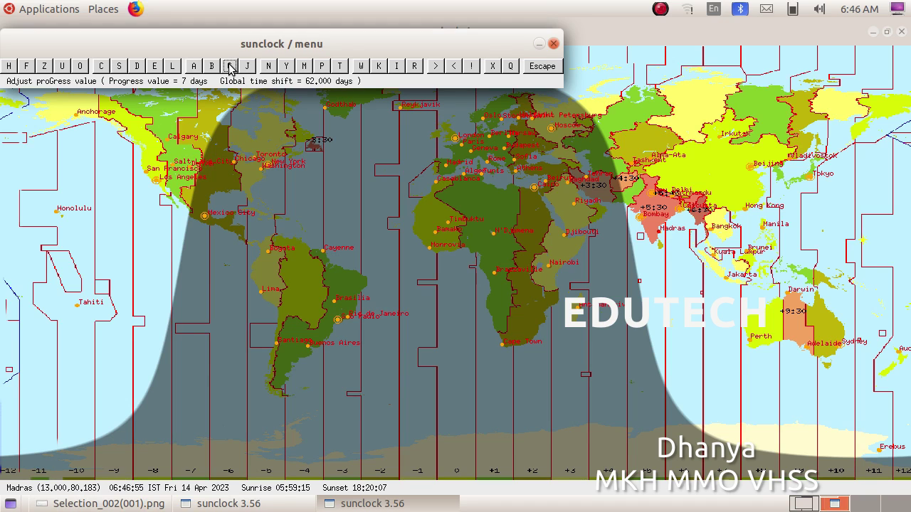
{"action": "left_click", "coordinate": [230, 66]}
{"action": "left_click", "coordinate": [230, 66]}
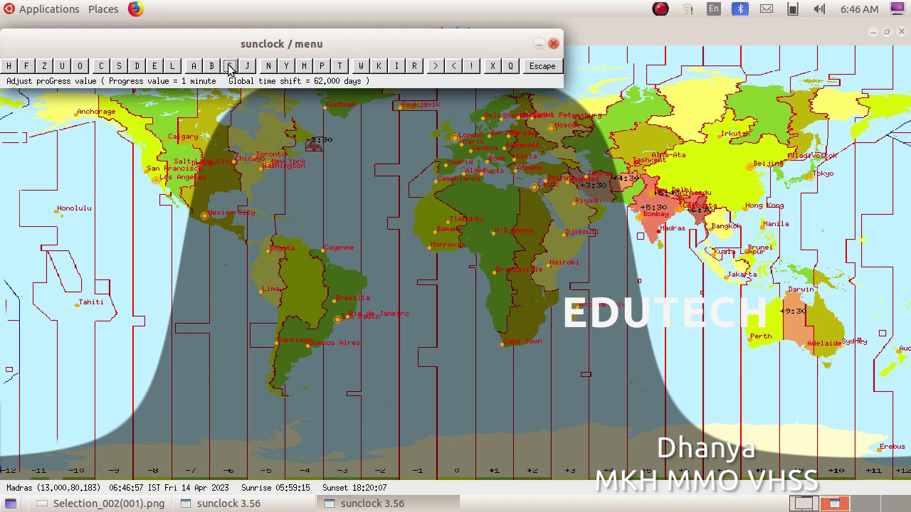
{"action": "left_click", "coordinate": [230, 67]}
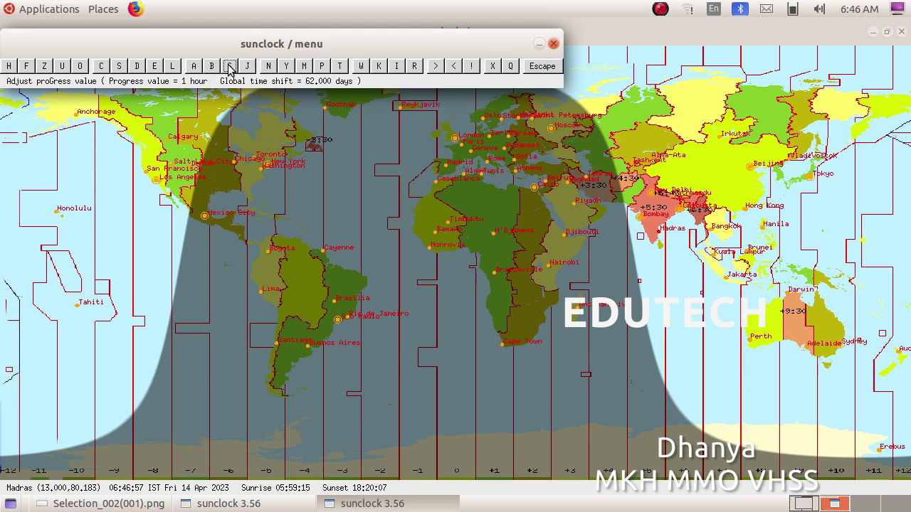
{"action": "left_click", "coordinate": [192, 67]}
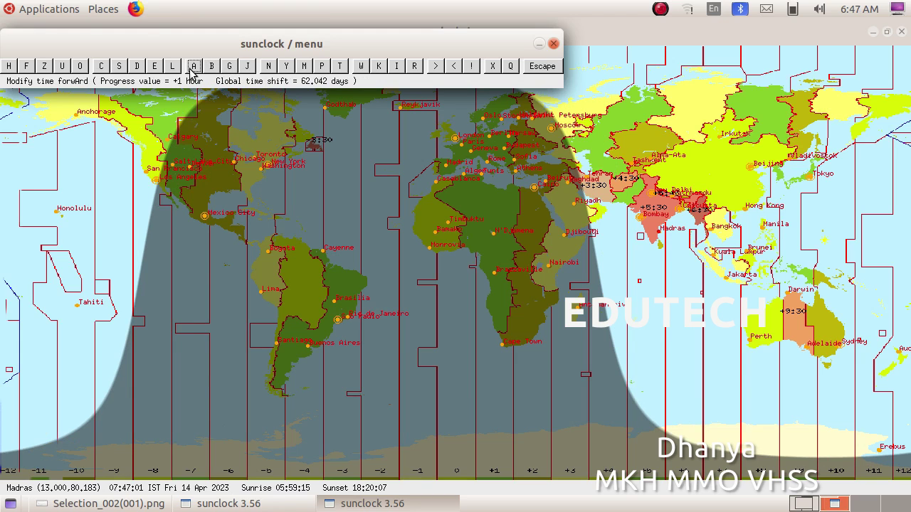
{"action": "left_click", "coordinate": [192, 68]}
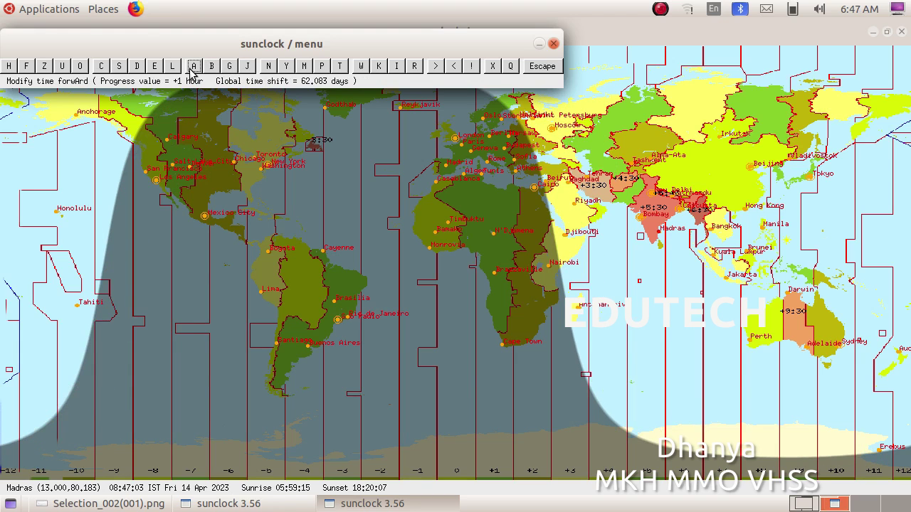
{"action": "left_click", "coordinate": [193, 67]}
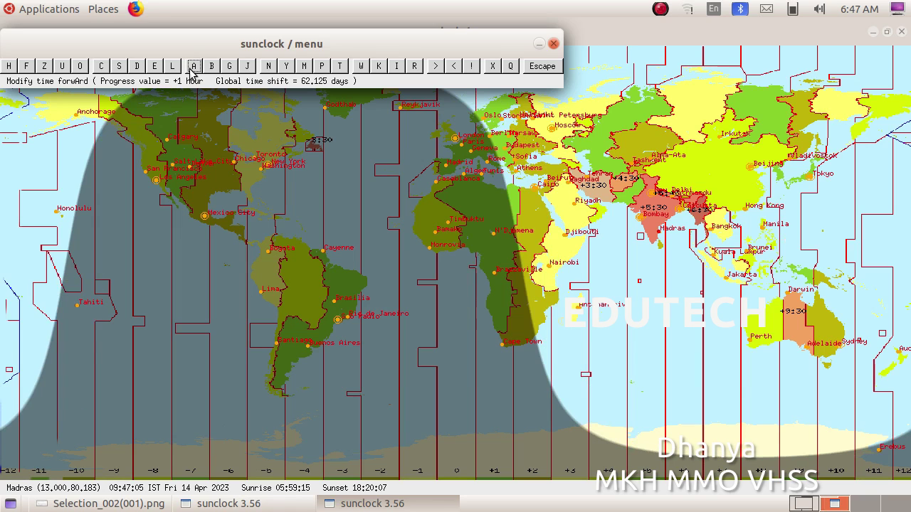
{"action": "left_click", "coordinate": [192, 68]}
{"action": "left_click", "coordinate": [192, 67]}
{"action": "left_click", "coordinate": [192, 68]}
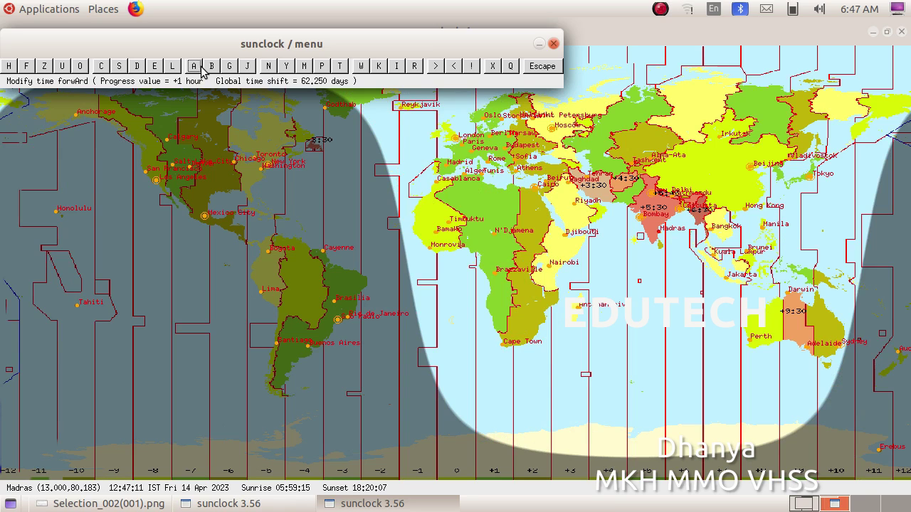
- Change the progress value to a smaller increment and move the Madras time on 14 April 2023 back to about 12:00
{"action": "left_click", "coordinate": [228, 66]}
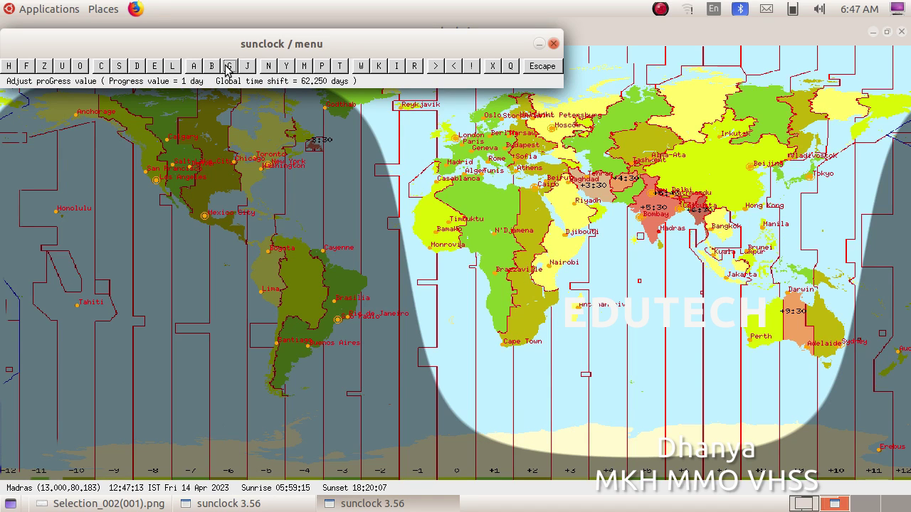
{"action": "left_click", "coordinate": [228, 67]}
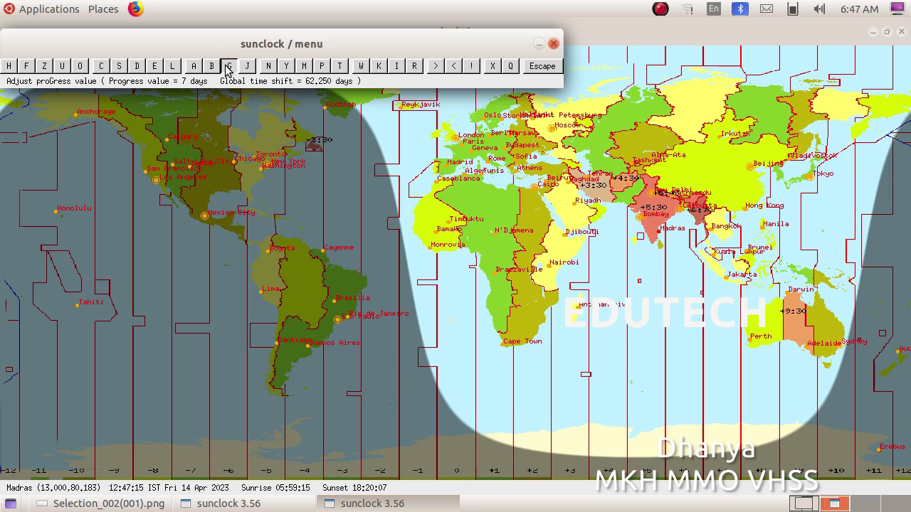
{"action": "left_click", "coordinate": [229, 66]}
{"action": "left_click", "coordinate": [229, 66]}
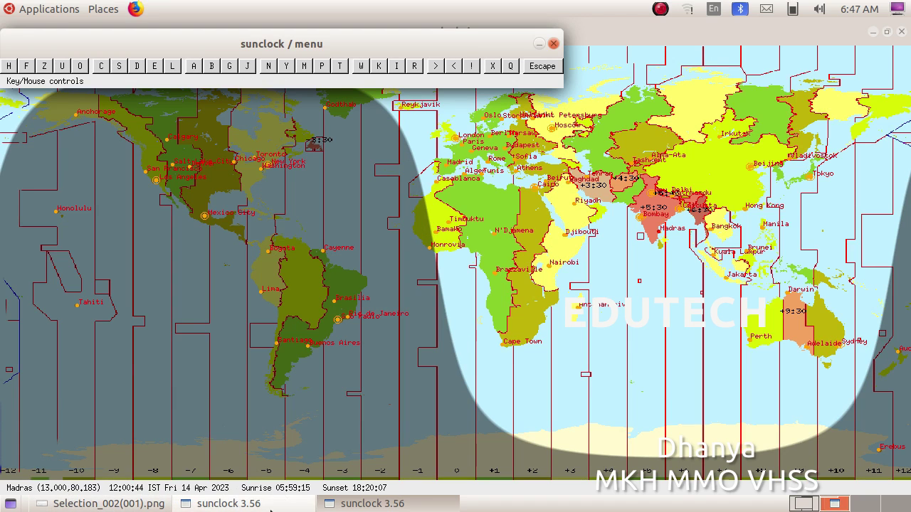
- Check the question's hints and display the Sun's position with its coordinates on the Sunclock map
{"action": "left_click", "coordinate": [107, 504]}
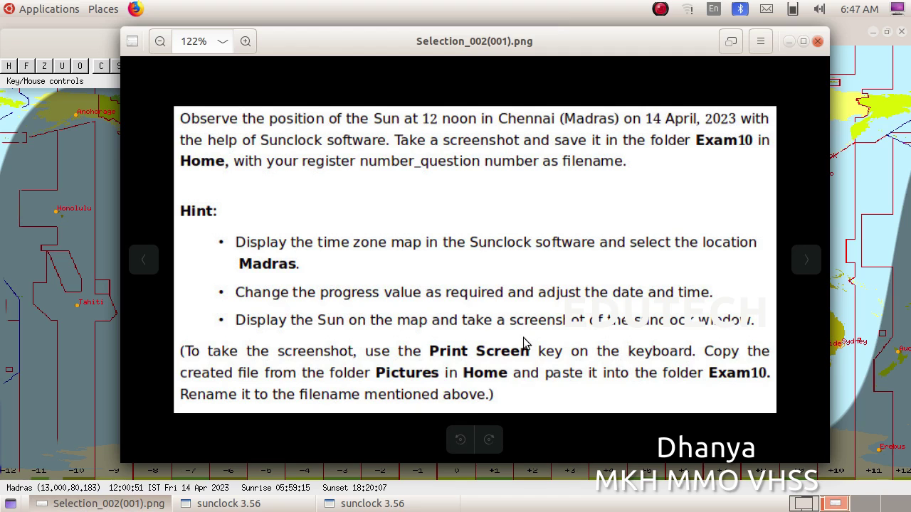
{"action": "left_click", "coordinate": [254, 504]}
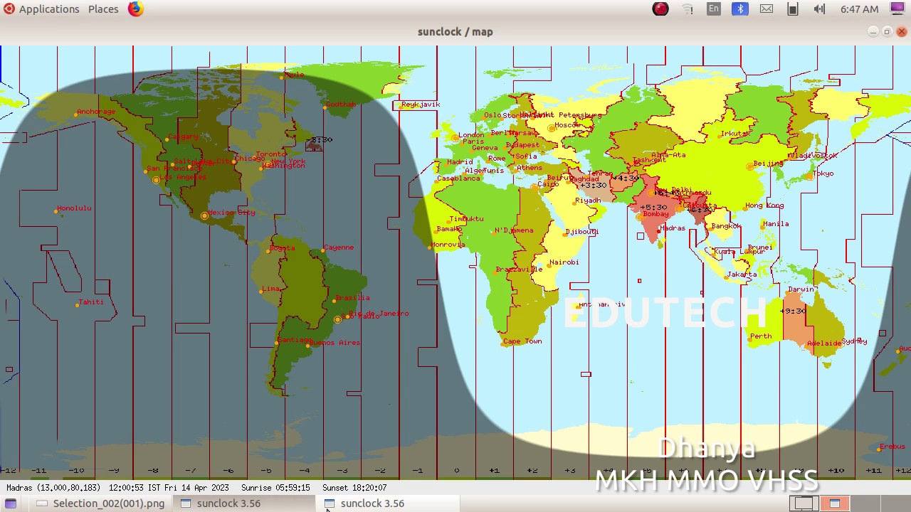
{"action": "left_click", "coordinate": [373, 503]}
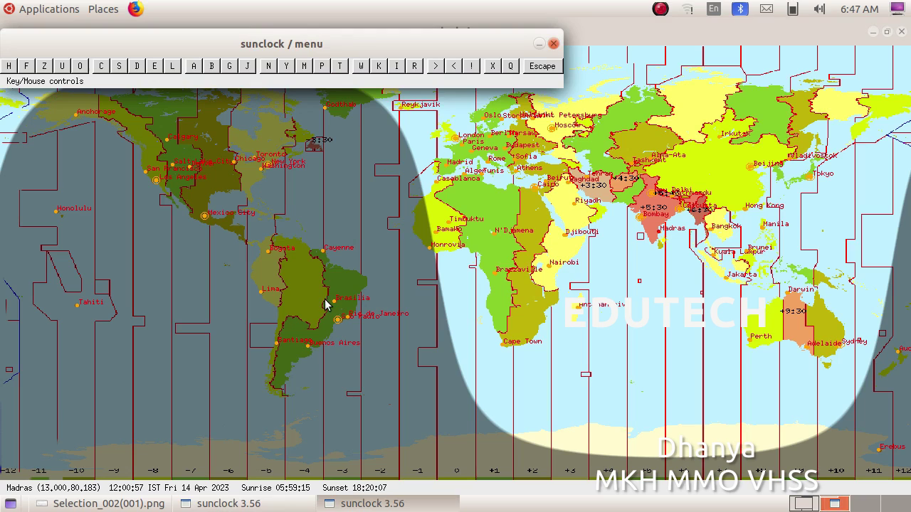
{"action": "key", "text": "y"}
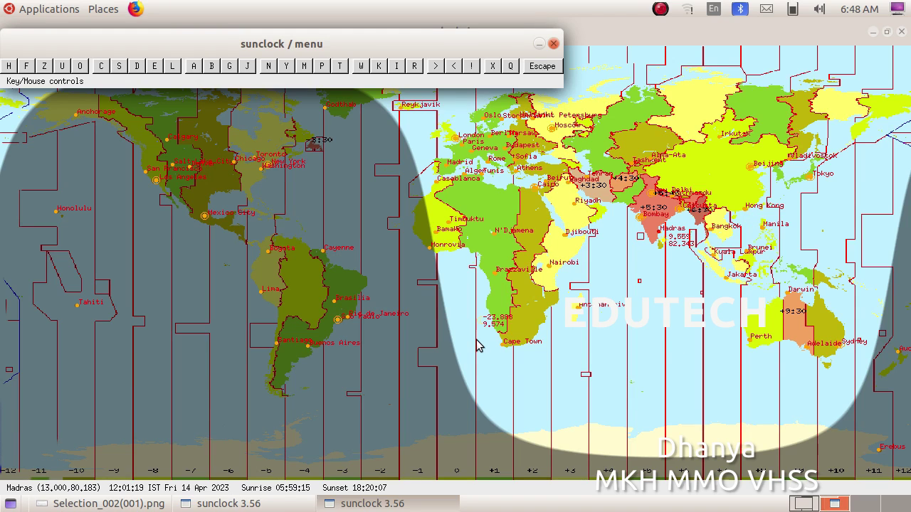
- Capture a screenshot of the Sunclock map and open the Pictures folder
{"action": "key", "text": "Print"}
{"action": "left_click", "coordinate": [876, 31]}
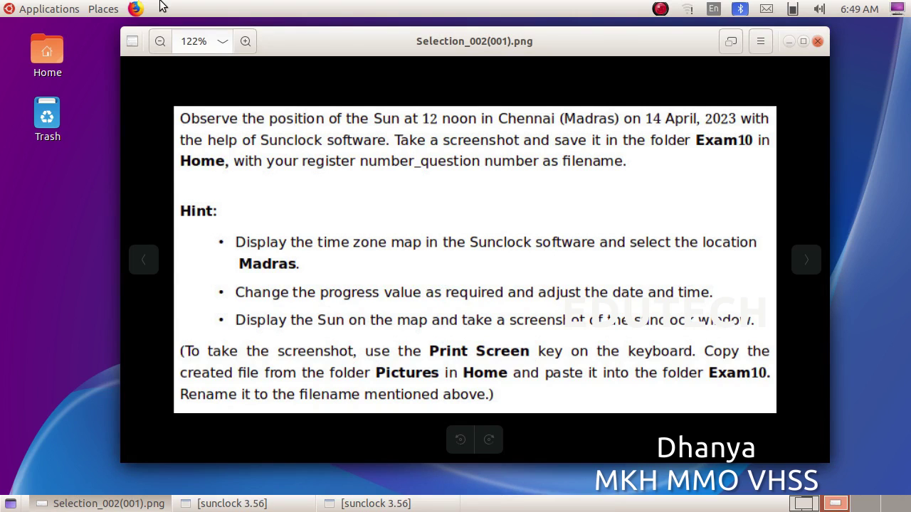
{"action": "left_click", "coordinate": [105, 8]}
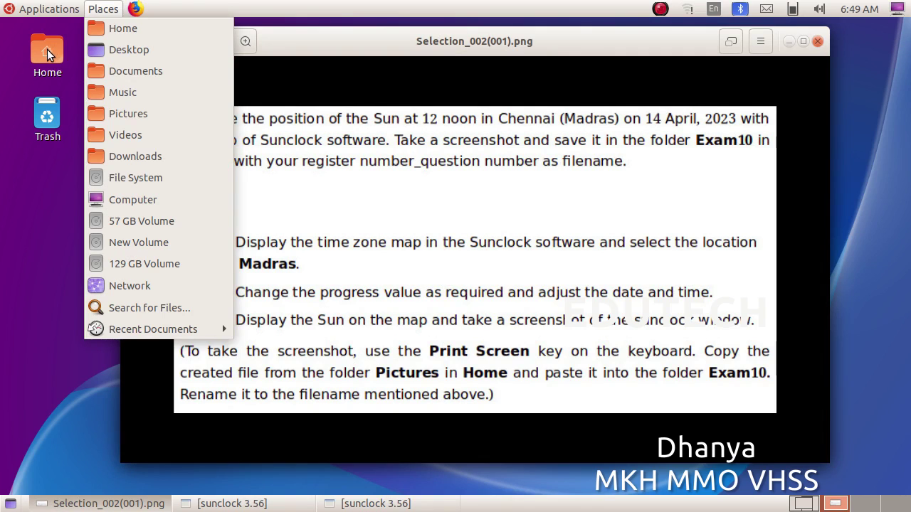
{"action": "left_click", "coordinate": [116, 117]}
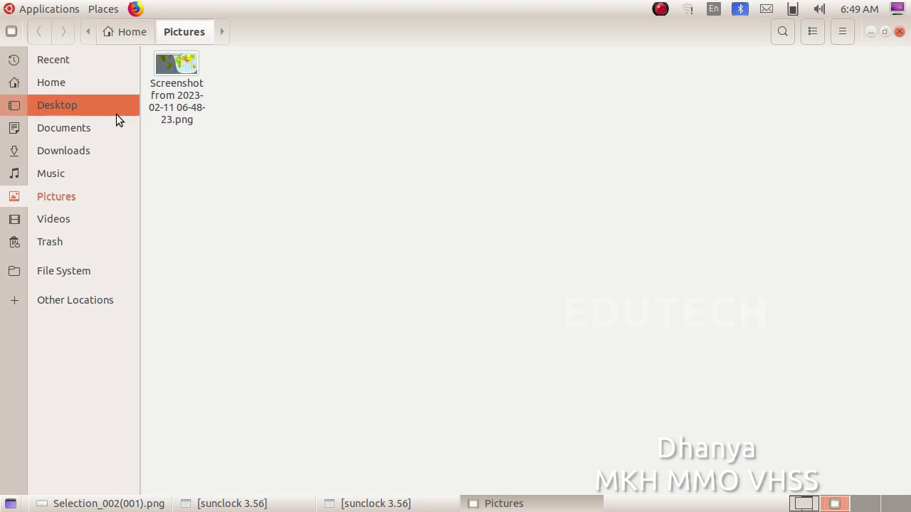
- Rename the screenshot in Pictures with the register number followed by an underscore and question number 1
{"action": "left_click", "coordinate": [181, 99]}
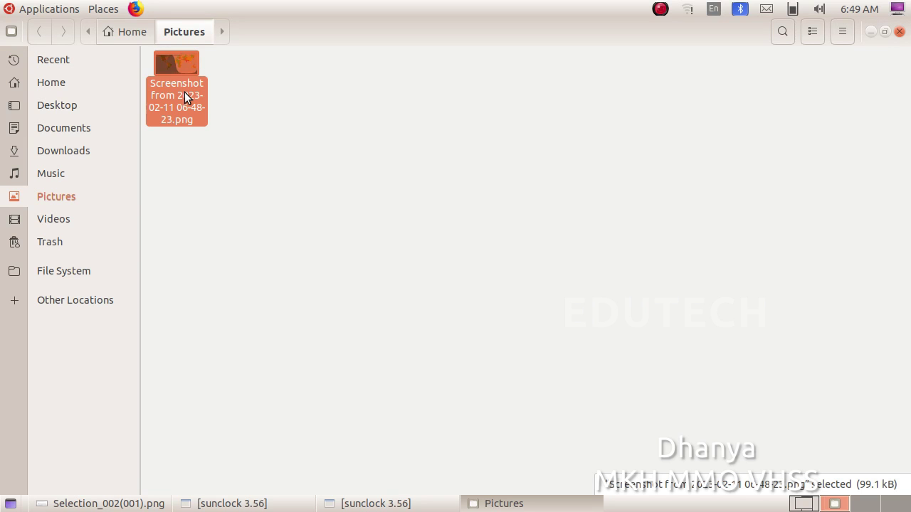
{"action": "right_click", "coordinate": [184, 98]}
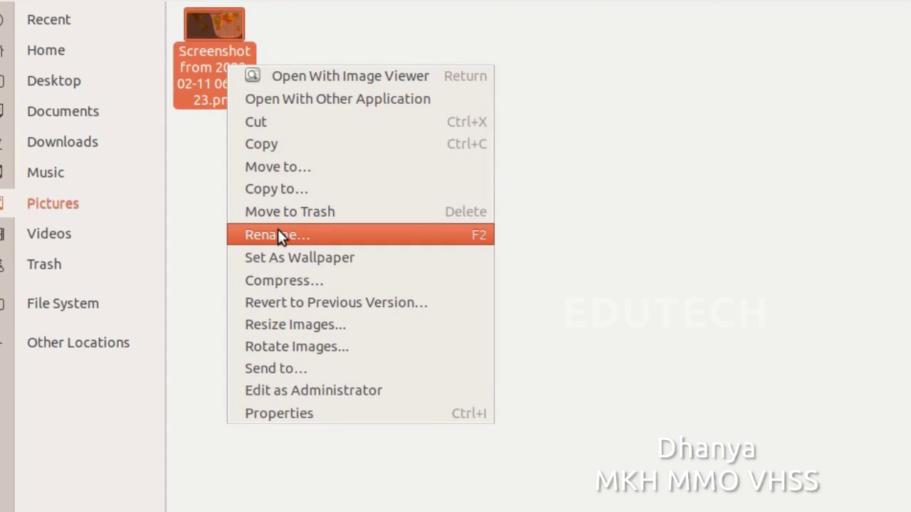
{"action": "left_click", "coordinate": [278, 231]}
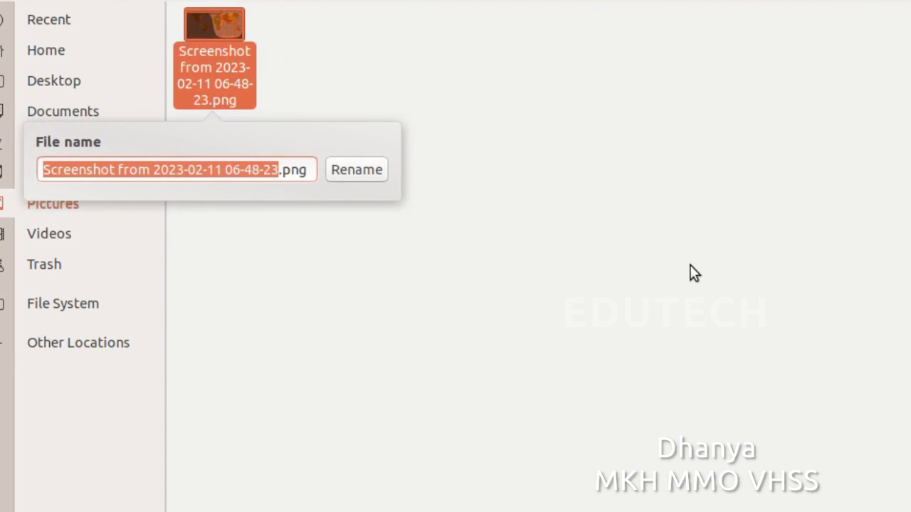
{"action": "type", "text": "6754"}
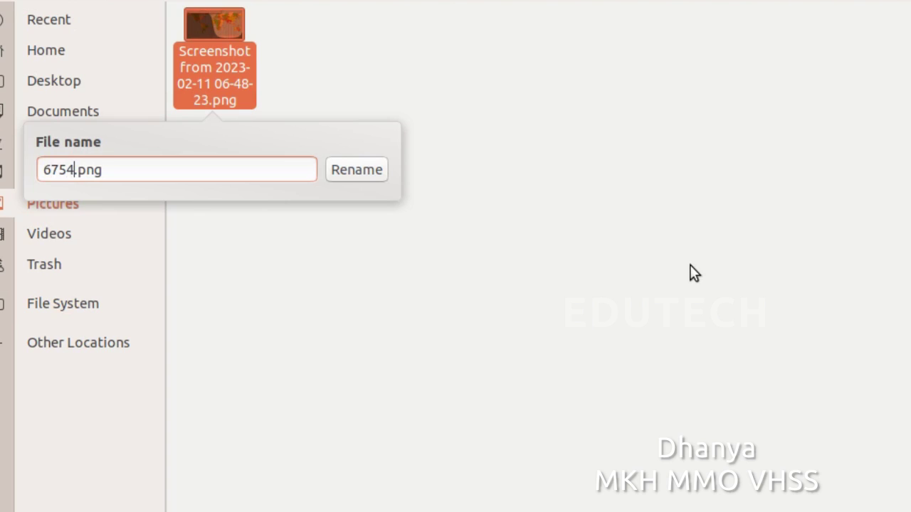
{"action": "type", "text": "8_1"}
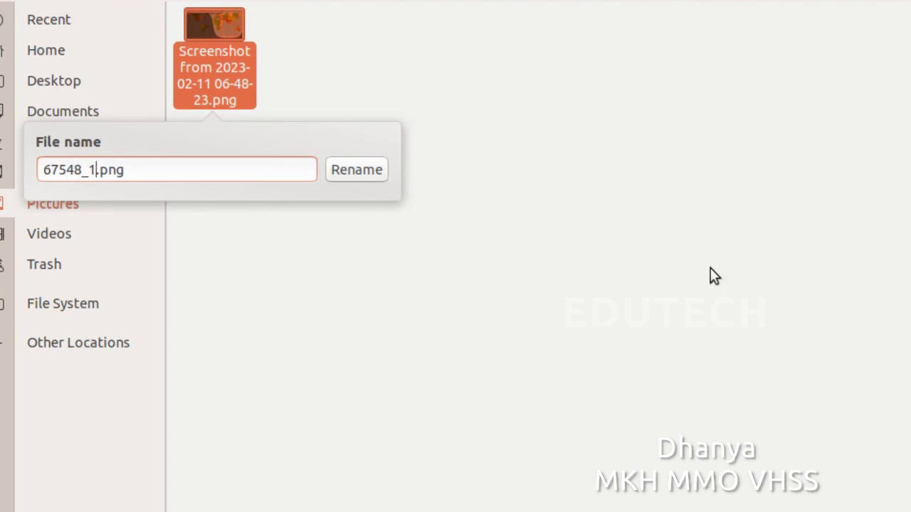
{"action": "left_click", "coordinate": [344, 170]}
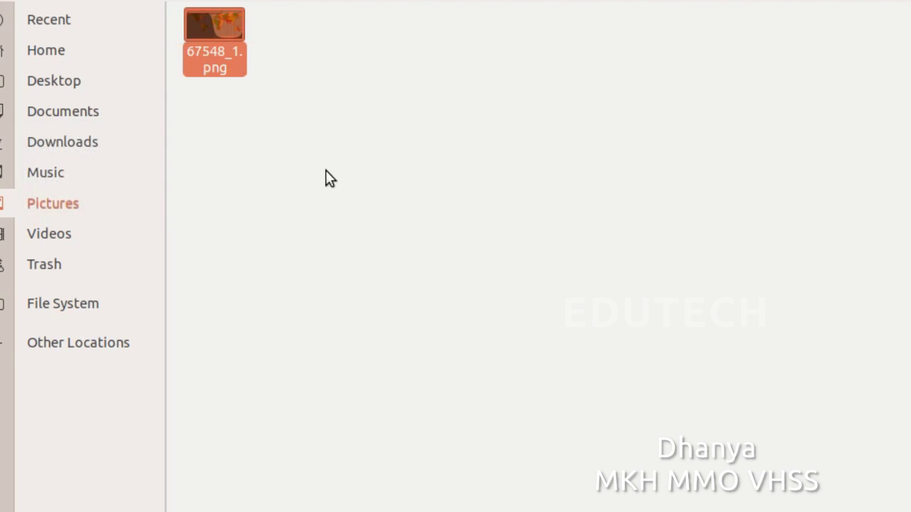
- Copy the renamed screenshot from Pictures and paste it into the Exam10 folder in Home
{"action": "right_click", "coordinate": [228, 60]}
{"action": "left_click", "coordinate": [255, 134]}
{"action": "left_click", "coordinate": [93, 57]}
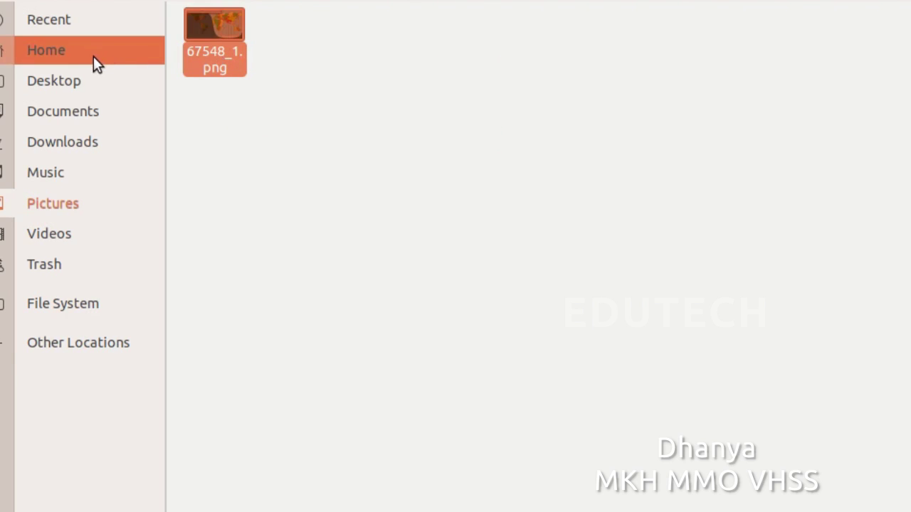
{"action": "double_click", "coordinate": [481, 50]}
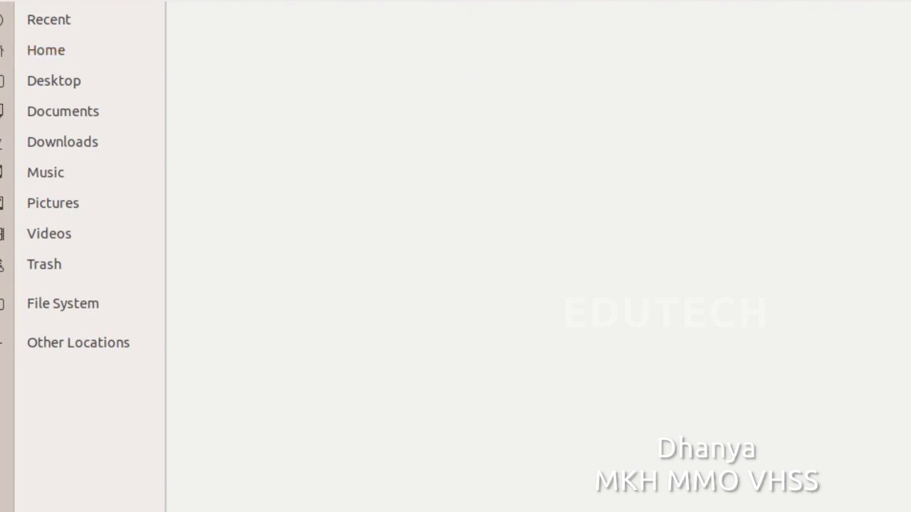
{"action": "right_click", "coordinate": [455, 175]}
{"action": "left_click", "coordinate": [508, 227]}
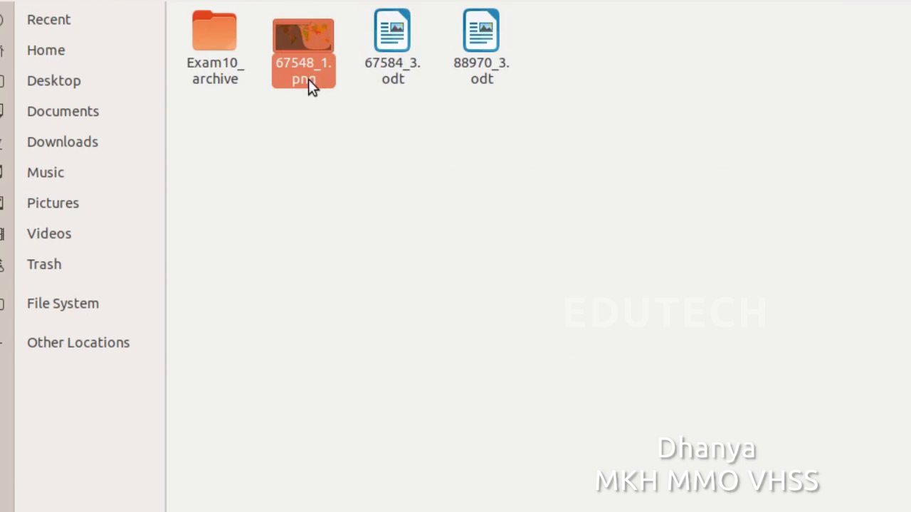
{"action": "left_click", "coordinate": [330, 122]}
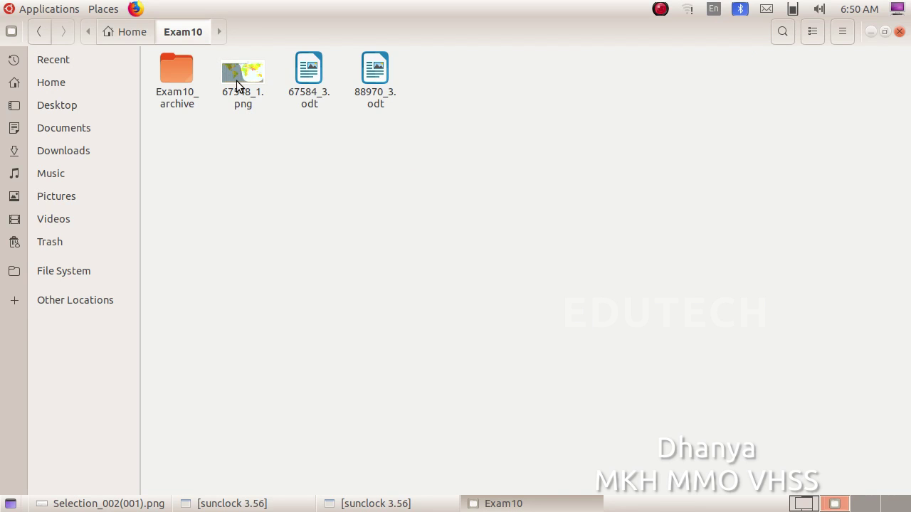
- Read the question about the sunset time in Bombay on 1 April 2023 and launch Sunclock
{"action": "left_click", "coordinate": [85, 504]}
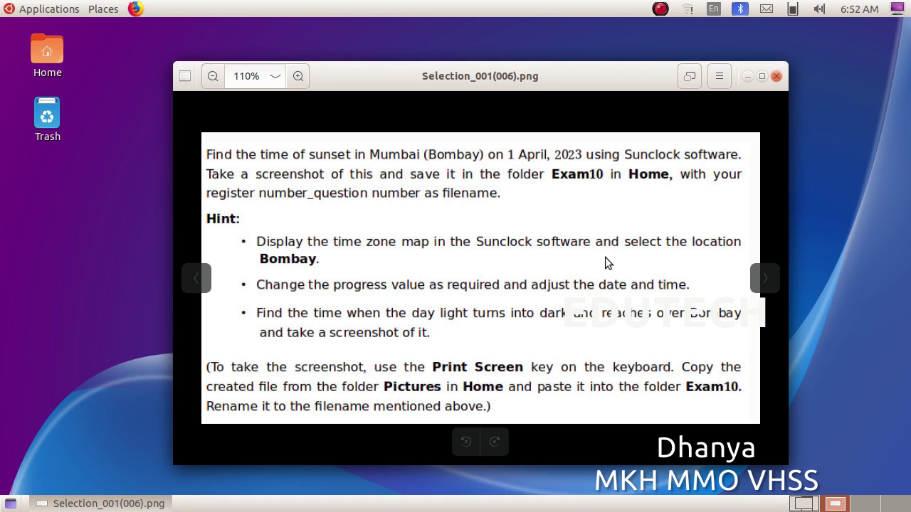
{"action": "left_click", "coordinate": [764, 278]}
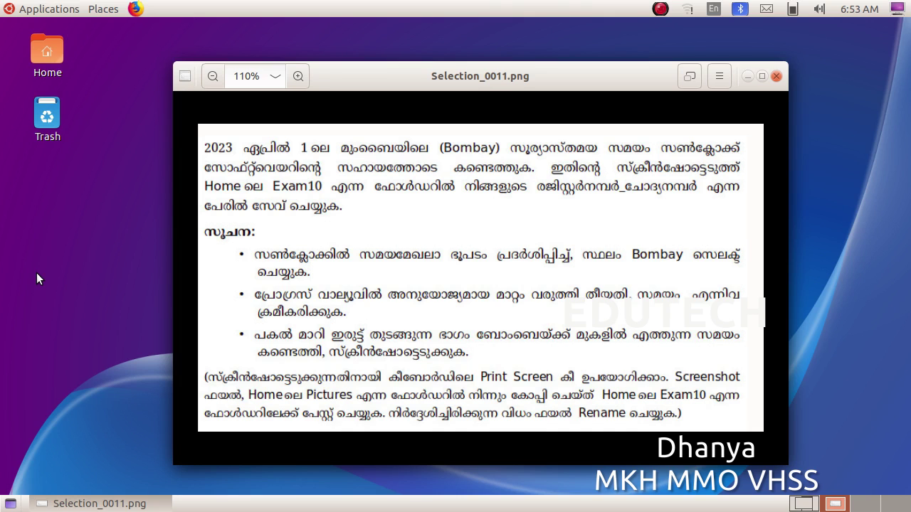
{"action": "left_click", "coordinate": [39, 10]}
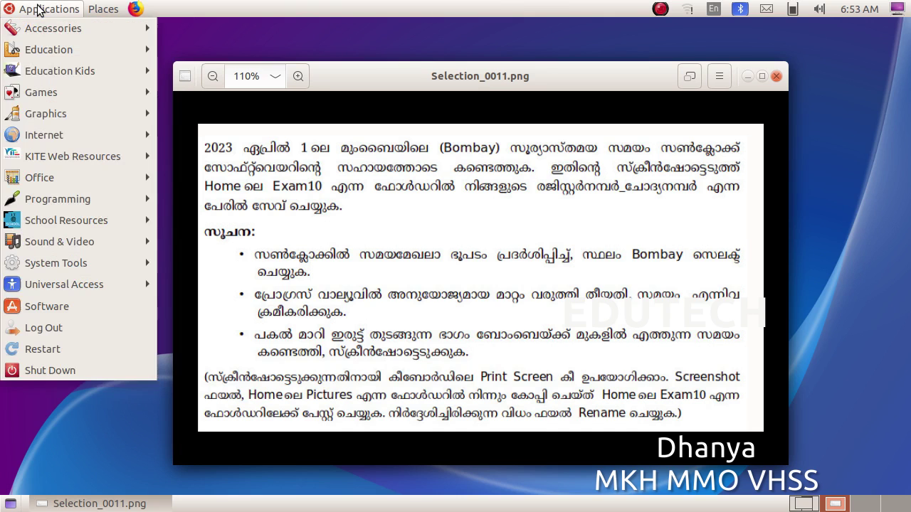
{"action": "mouse_move", "coordinate": [61, 51]}
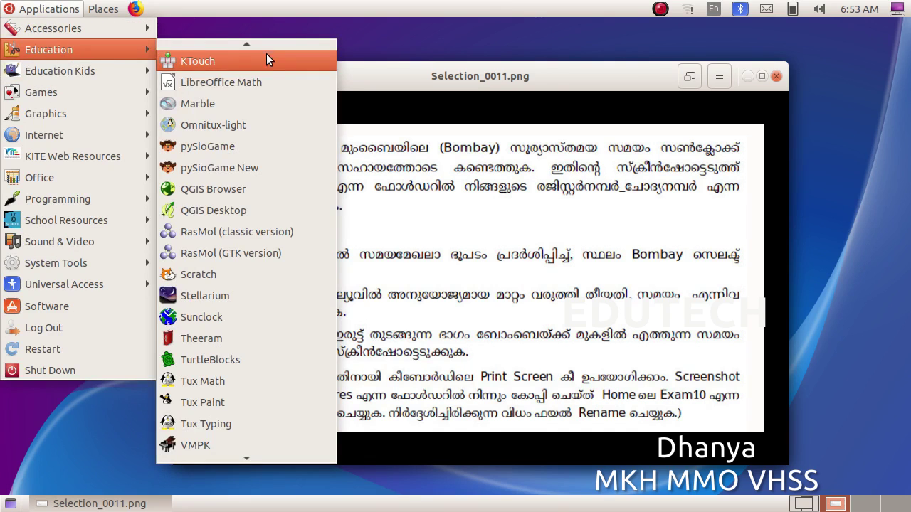
{"action": "left_click", "coordinate": [266, 317]}
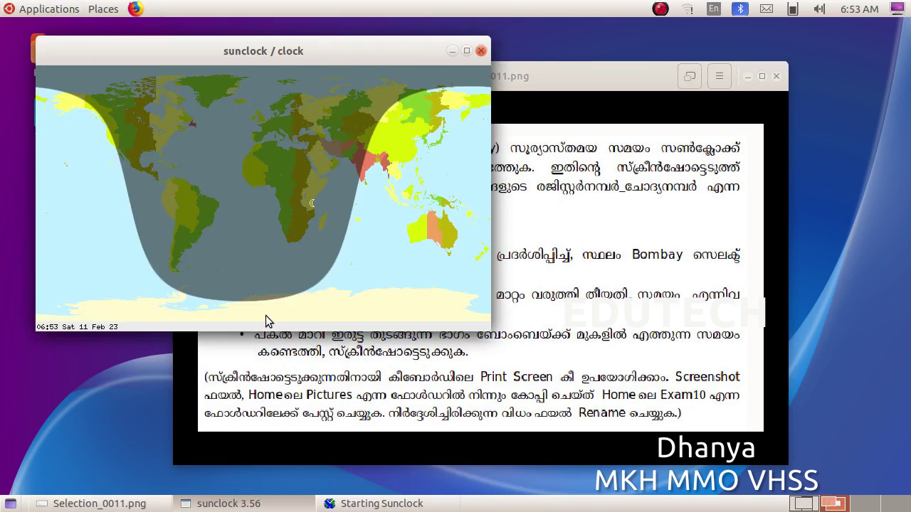
- Maximise the Sunclock clock window and bring up its command menu, rechecking the question
{"action": "double_click", "coordinate": [276, 56]}
{"action": "left_click", "coordinate": [290, 98]}
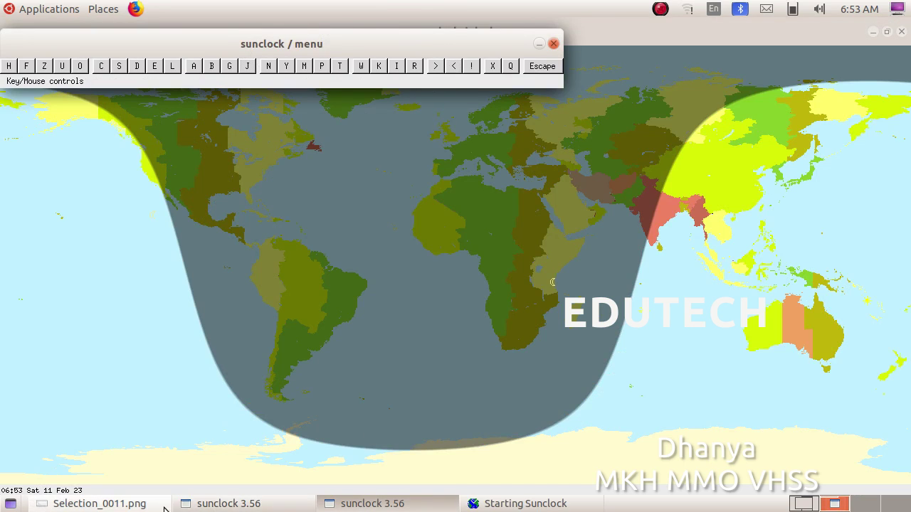
{"action": "left_click", "coordinate": [235, 503]}
{"action": "left_click", "coordinate": [100, 503]}
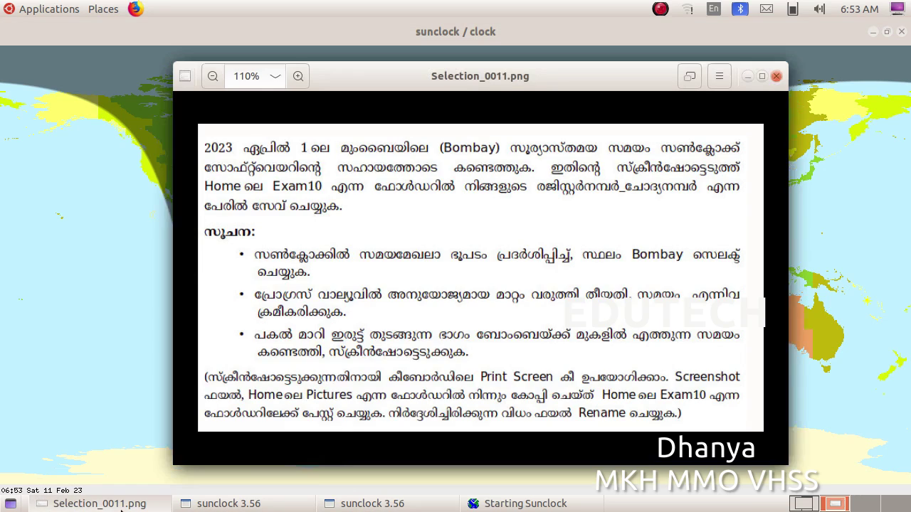
{"action": "left_click", "coordinate": [899, 258]}
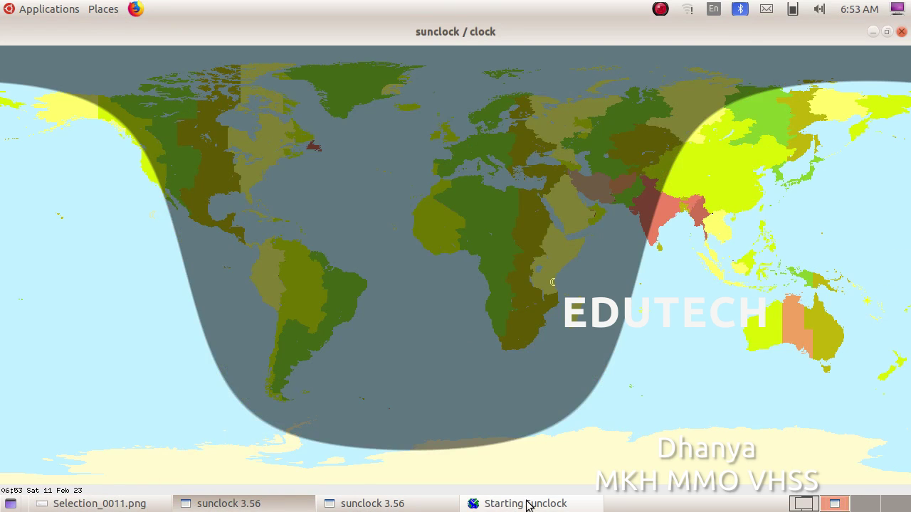
{"action": "left_click", "coordinate": [417, 112]}
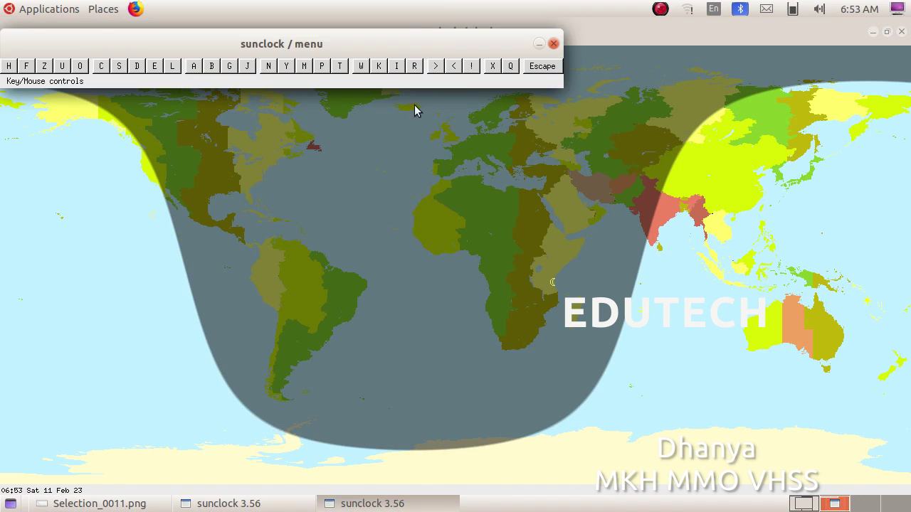
- Display the time zone map with city markers and meridian and parallel grid lines, then check the question for the required location
{"action": "left_click", "coordinate": [472, 67]}
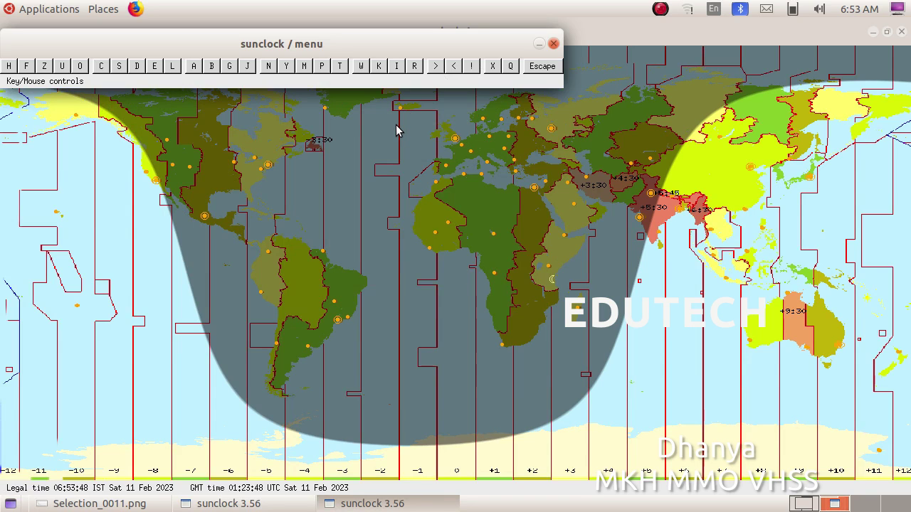
{"action": "left_click", "coordinate": [302, 70]}
{"action": "left_click", "coordinate": [127, 506]}
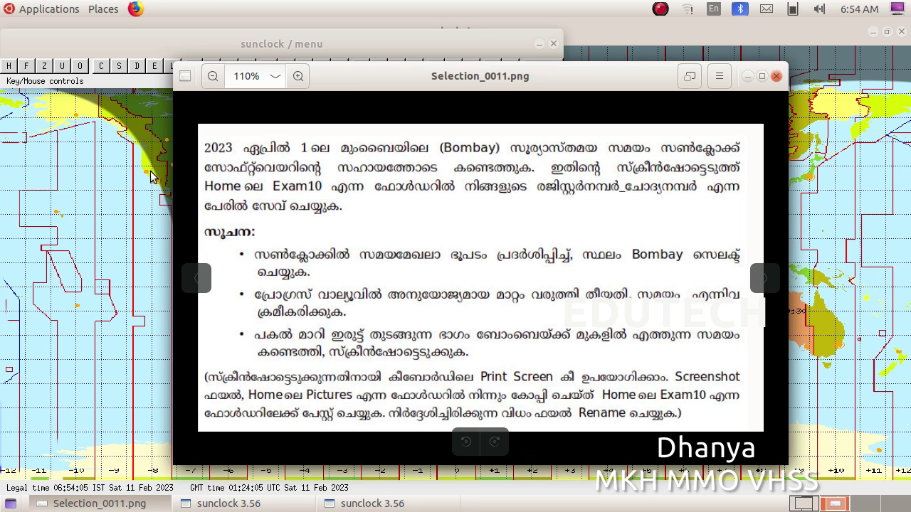
{"action": "left_click", "coordinate": [747, 76]}
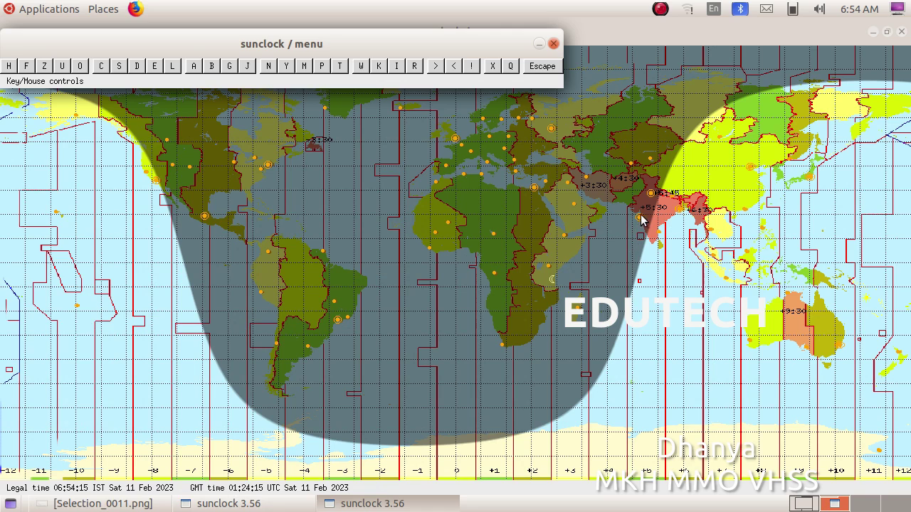
- Show the city names on the map with the urban selector and close the selector
{"action": "left_click", "coordinate": [62, 65]}
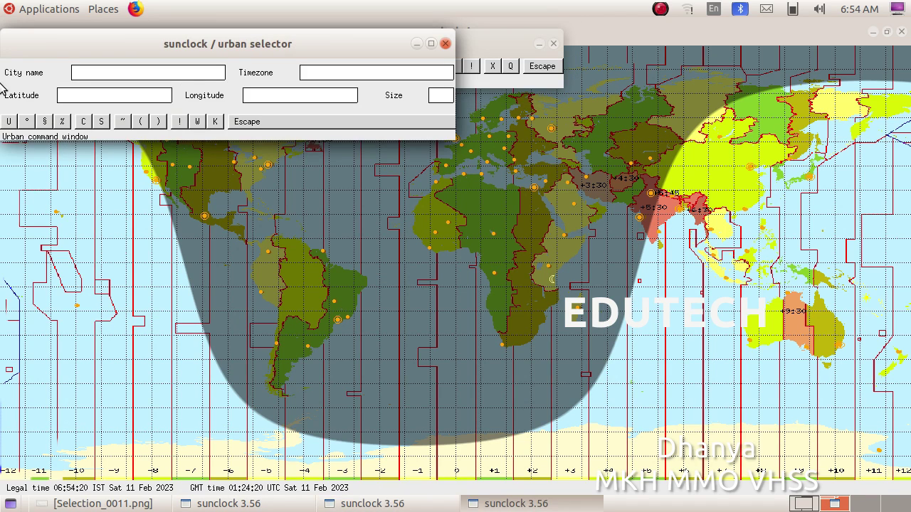
{"action": "left_click", "coordinate": [8, 123]}
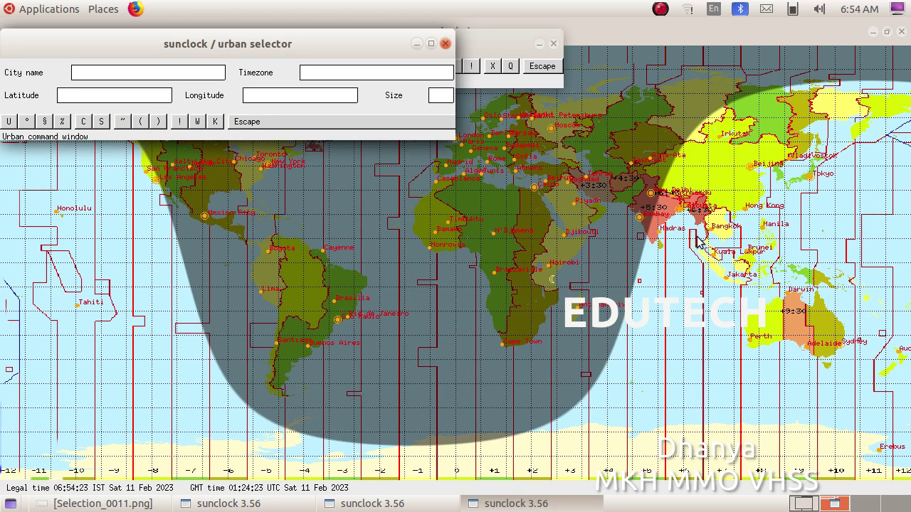
{"action": "left_click", "coordinate": [446, 44]}
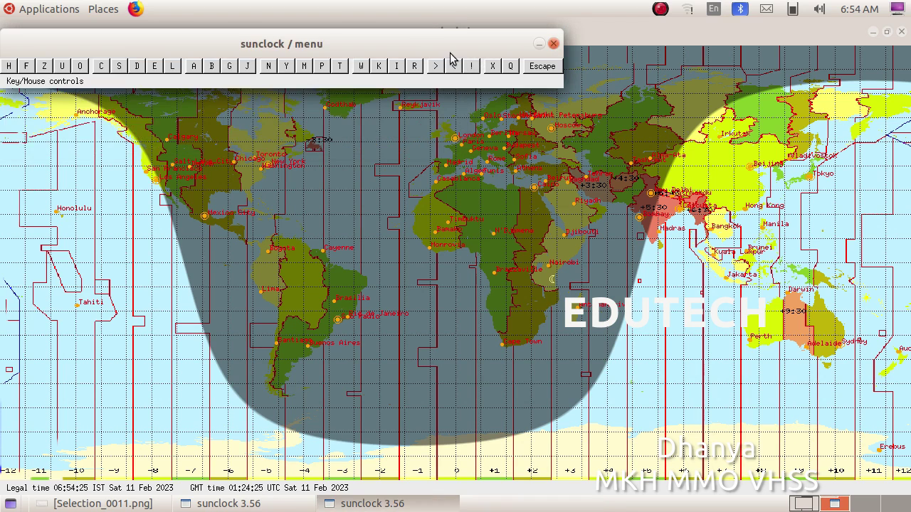
- Select Bombay as the location on the map and recheck the question for the required date
{"action": "left_click", "coordinate": [641, 222]}
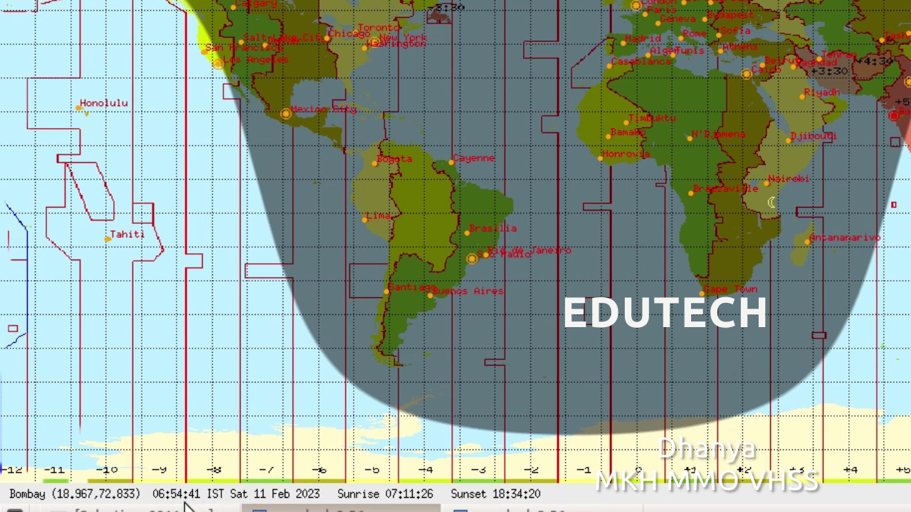
{"action": "left_click", "coordinate": [186, 506]}
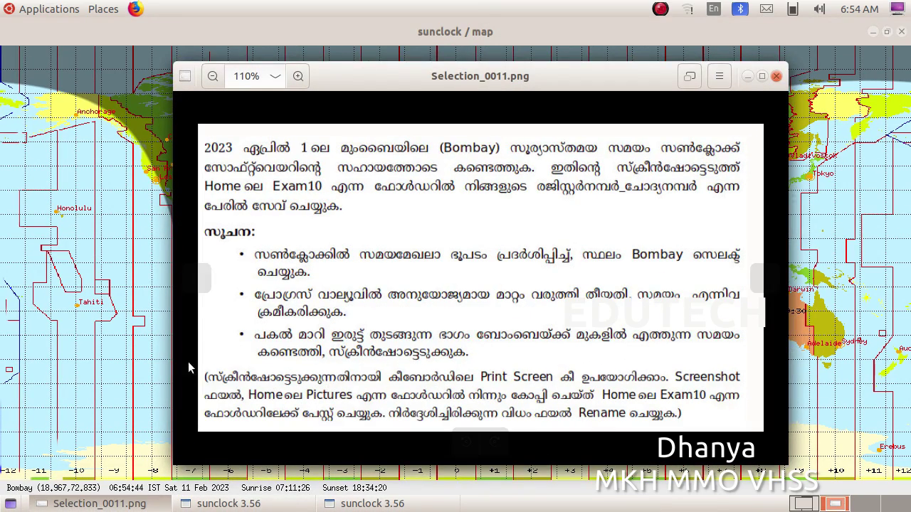
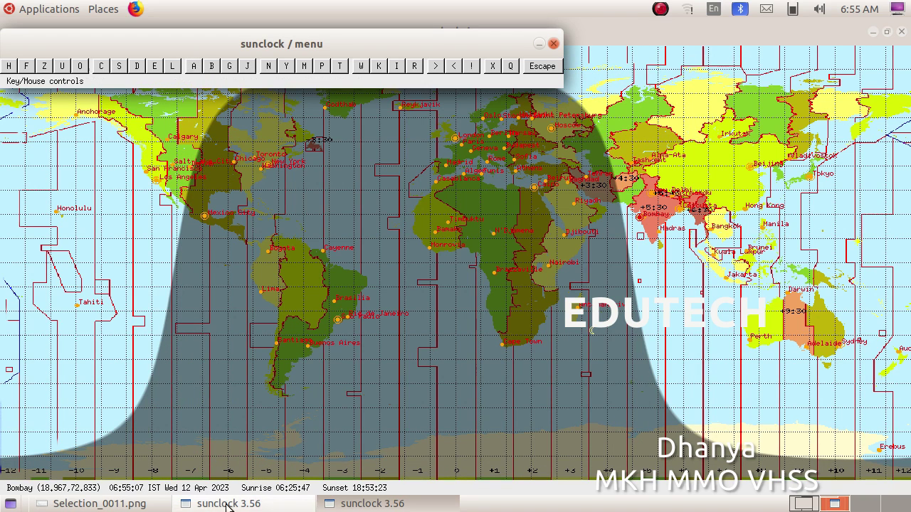
- Set the time progress value to 7 days and move the map date back to 5 April 2023
{"action": "left_click", "coordinate": [228, 67]}
{"action": "left_click", "coordinate": [229, 68]}
{"action": "left_click", "coordinate": [228, 68]}
{"action": "left_click", "coordinate": [229, 67]}
{"action": "left_click", "coordinate": [212, 69]}
{"action": "left_click", "coordinate": [211, 66]}
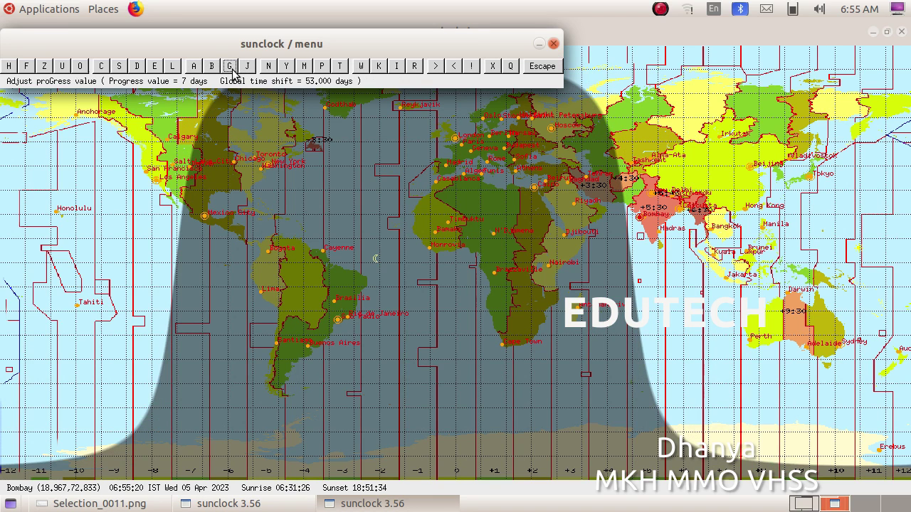
- Set the progress value to 1 day and move the map date back four days to 1 April 2023
{"action": "left_click", "coordinate": [230, 67]}
{"action": "left_click", "coordinate": [230, 67]}
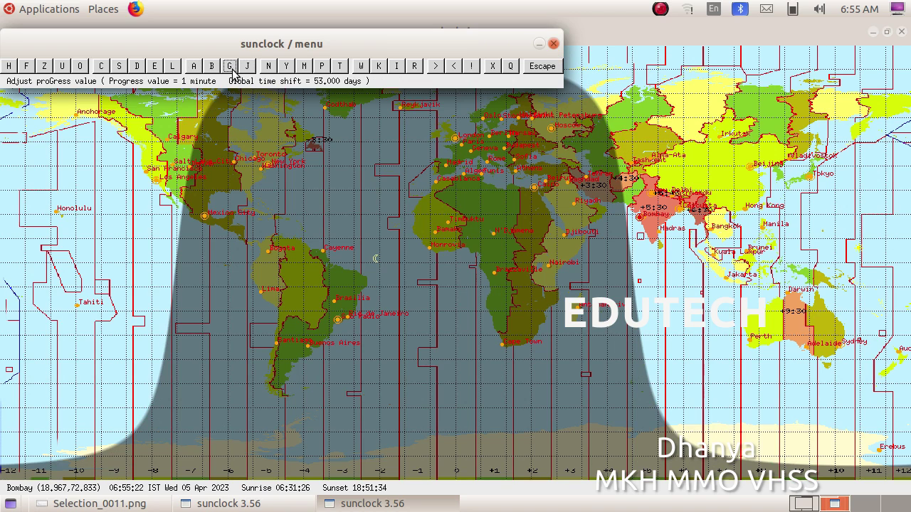
{"action": "left_click", "coordinate": [230, 67]}
{"action": "left_click", "coordinate": [230, 67]}
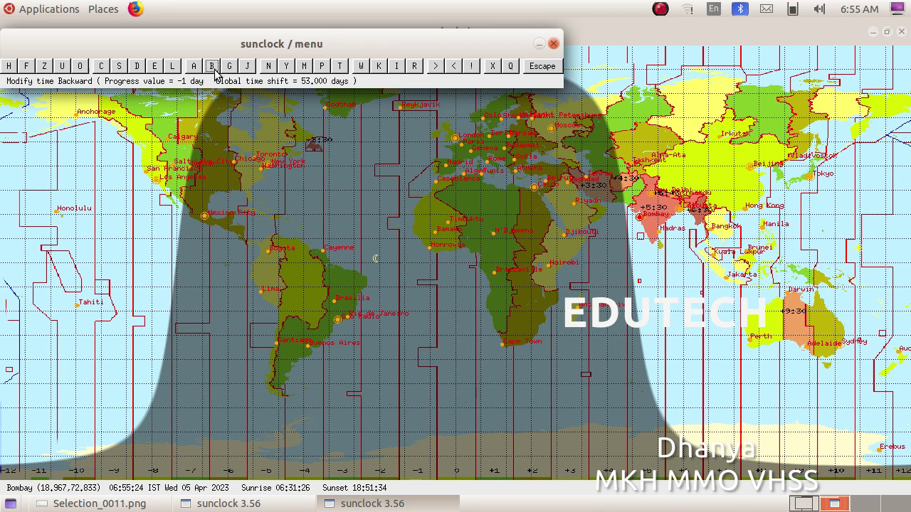
{"action": "left_click", "coordinate": [212, 71]}
{"action": "left_click", "coordinate": [212, 71]}
{"action": "left_click", "coordinate": [212, 71]}
{"action": "left_click", "coordinate": [212, 71]}
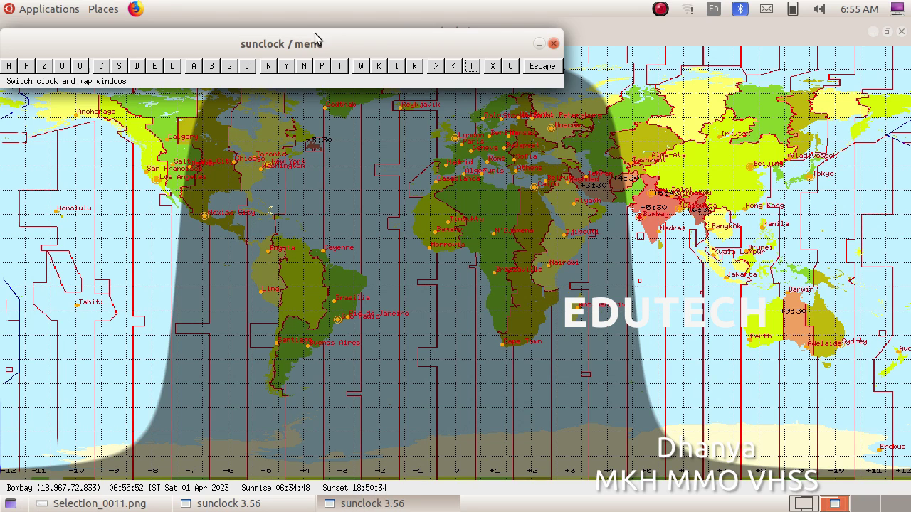
- Set the progress value to 1 hour and advance Bombay's time to about 18:56 on 1 April 2023
{"action": "left_click", "coordinate": [228, 66]}
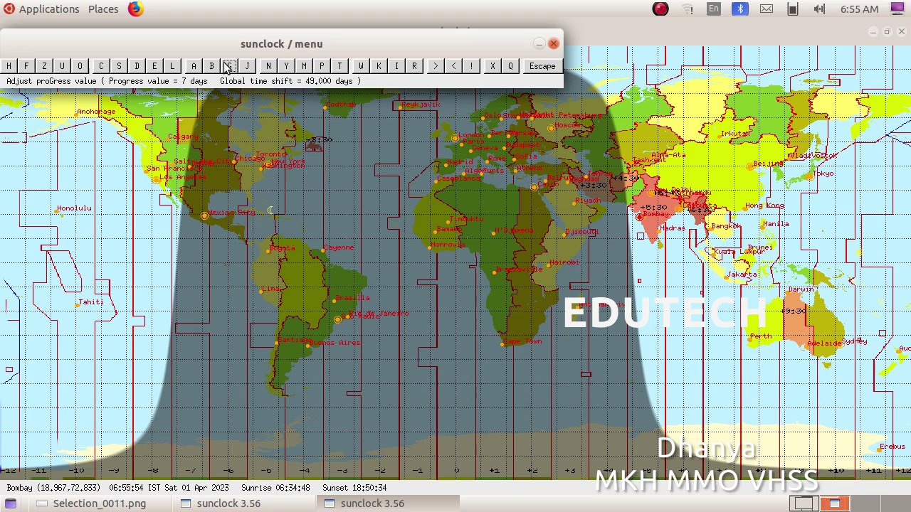
{"action": "left_click", "coordinate": [228, 67]}
{"action": "left_click", "coordinate": [228, 66]}
{"action": "left_click", "coordinate": [228, 66]}
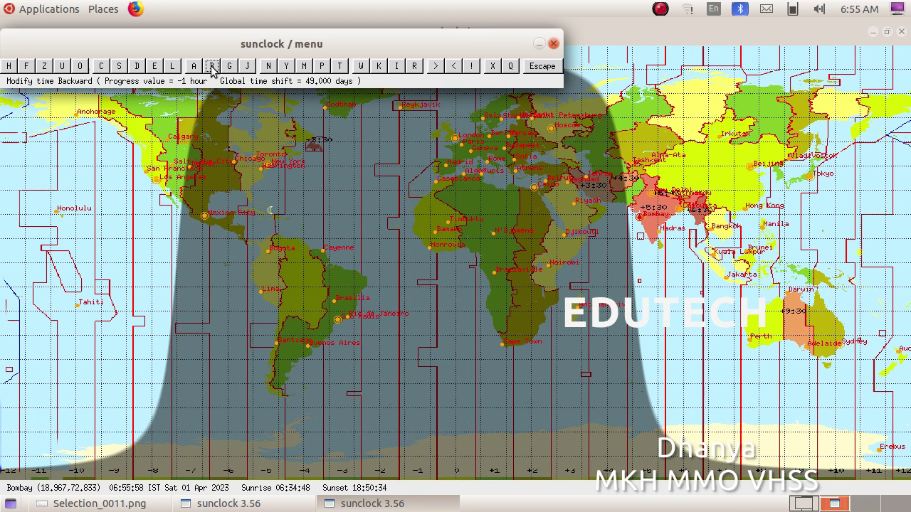
{"action": "left_click", "coordinate": [195, 66]}
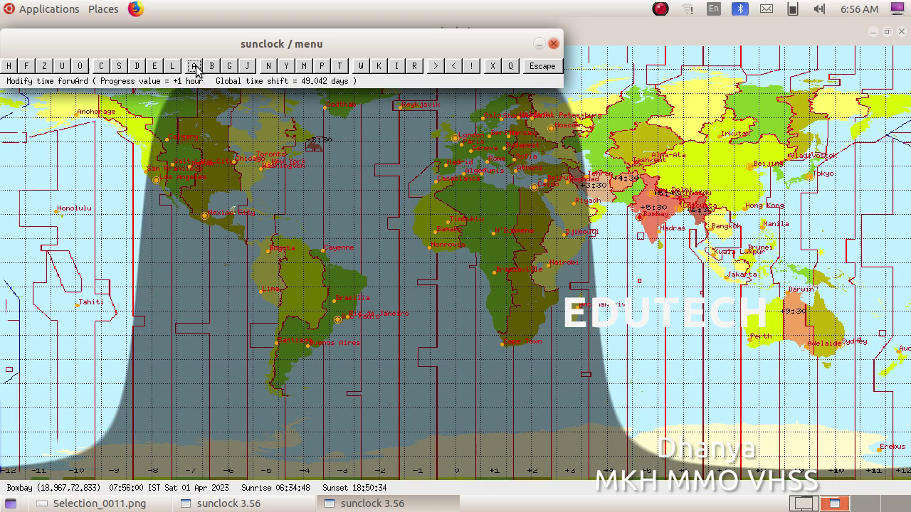
{"action": "left_click", "coordinate": [195, 67]}
{"action": "left_click", "coordinate": [195, 66]}
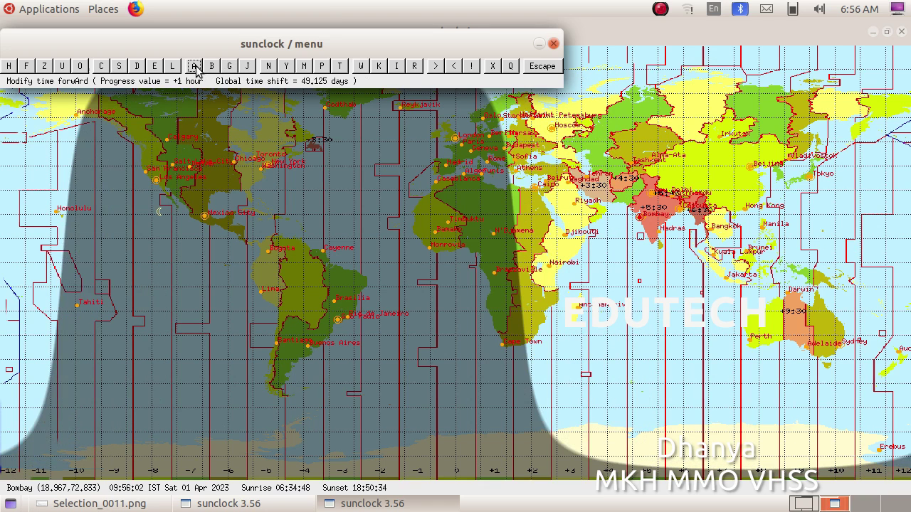
{"action": "left_click", "coordinate": [195, 66]}
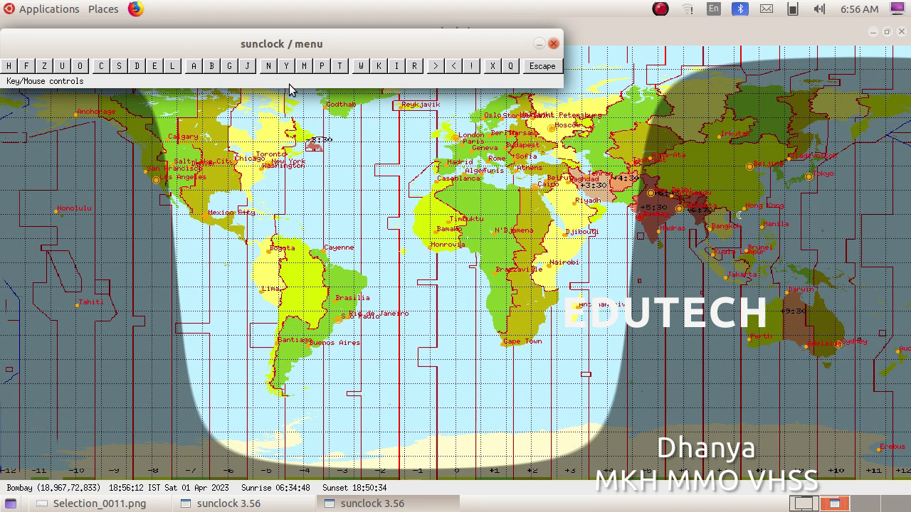
- Set the progress value to 1 minute and move Bombay's time back to 18:50, placing the night boundary over the city
{"action": "left_click", "coordinate": [224, 71]}
{"action": "left_click", "coordinate": [225, 71]}
{"action": "left_click", "coordinate": [225, 71]}
{"action": "left_click", "coordinate": [224, 72]}
{"action": "left_click", "coordinate": [224, 71]}
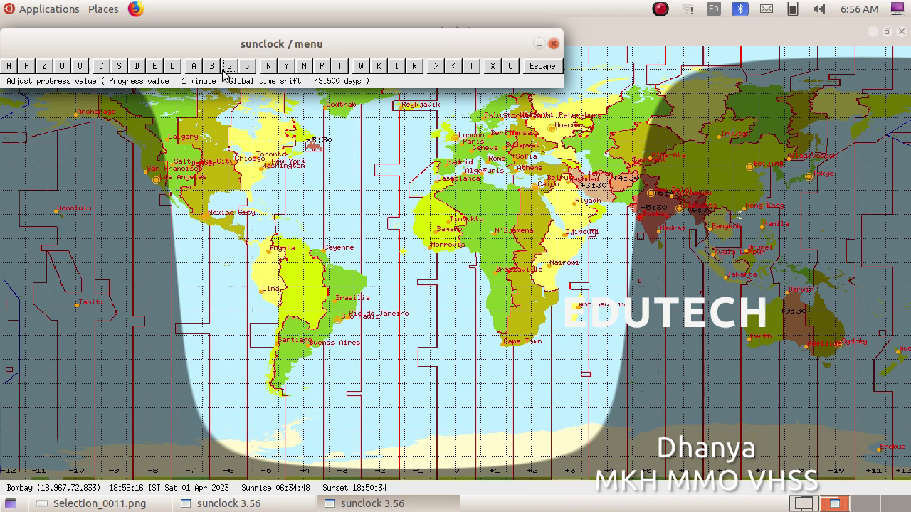
{"action": "left_click", "coordinate": [212, 66]}
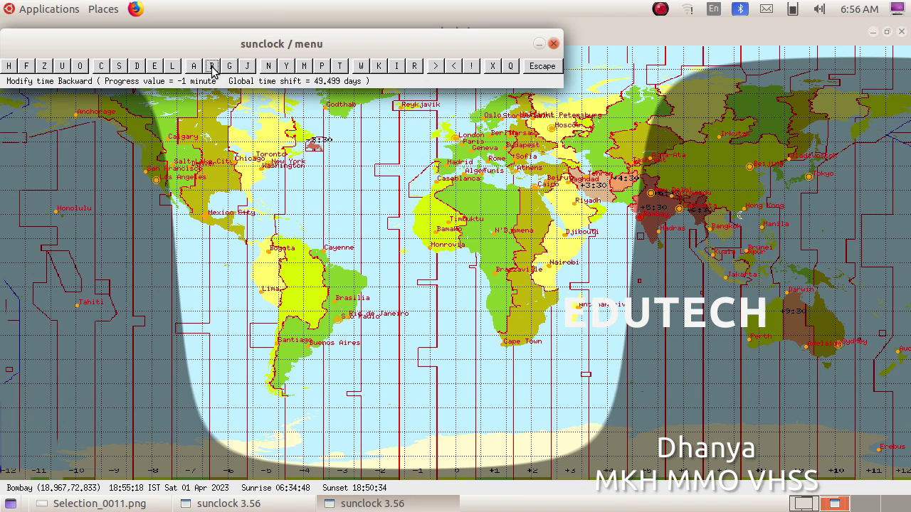
{"action": "left_click", "coordinate": [212, 66]}
{"action": "left_click", "coordinate": [212, 67]}
{"action": "left_click", "coordinate": [212, 66]}
{"action": "left_click", "coordinate": [212, 66]}
{"action": "left_click", "coordinate": [212, 66]}
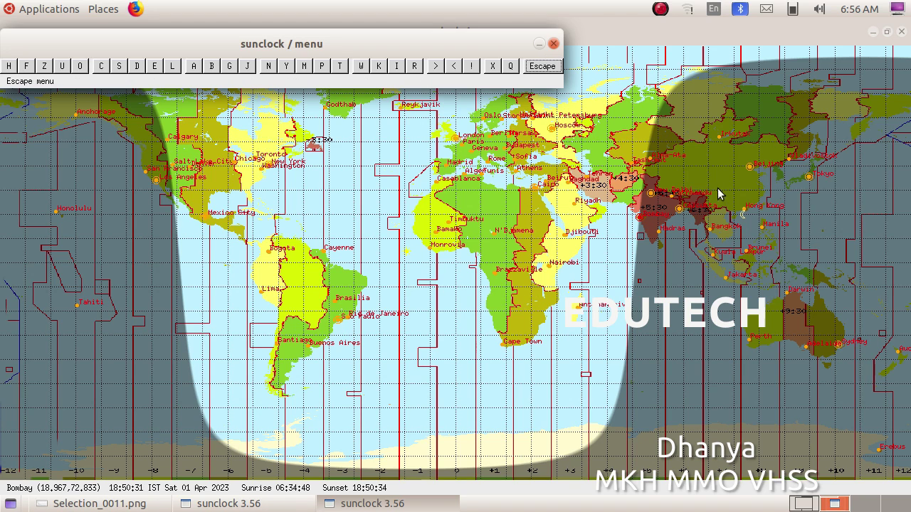
- Recheck the question's screenshot instructions and capture the Sunclock map at Bombay's sunset
{"action": "left_click", "coordinate": [74, 506]}
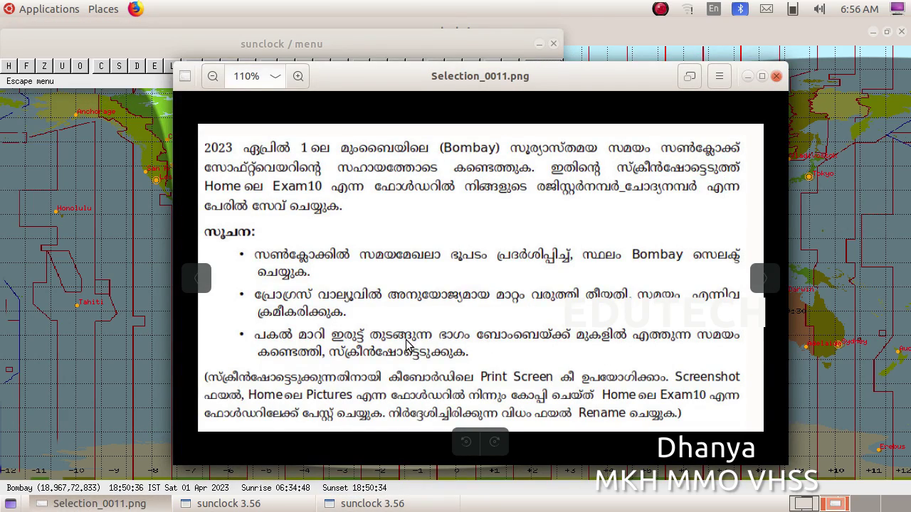
{"action": "left_click", "coordinate": [748, 75]}
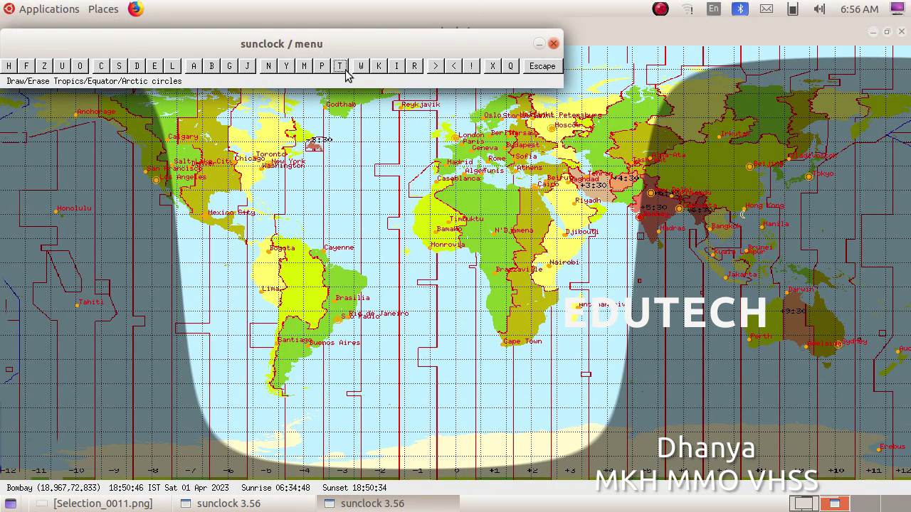
- View the new Sunclock screenshot from the Pictures folder and close the image viewer
{"action": "left_click", "coordinate": [103, 9]}
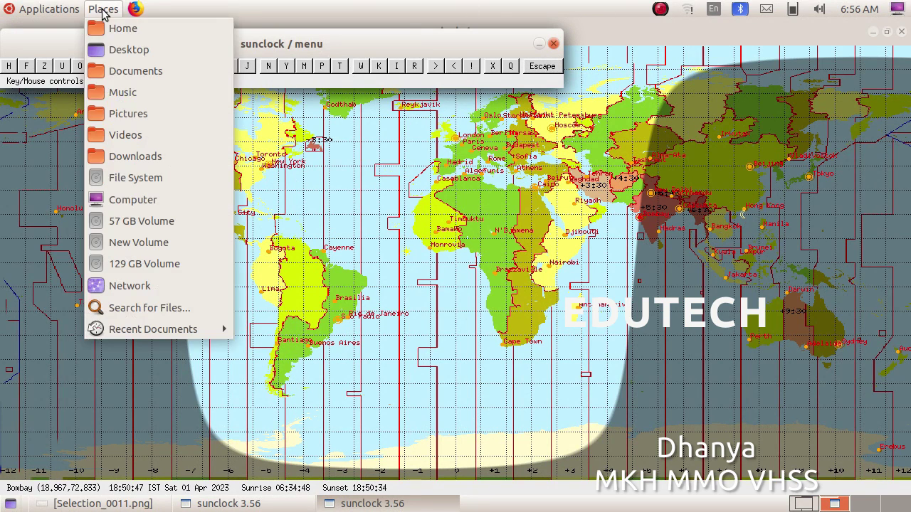
{"action": "left_click", "coordinate": [127, 114]}
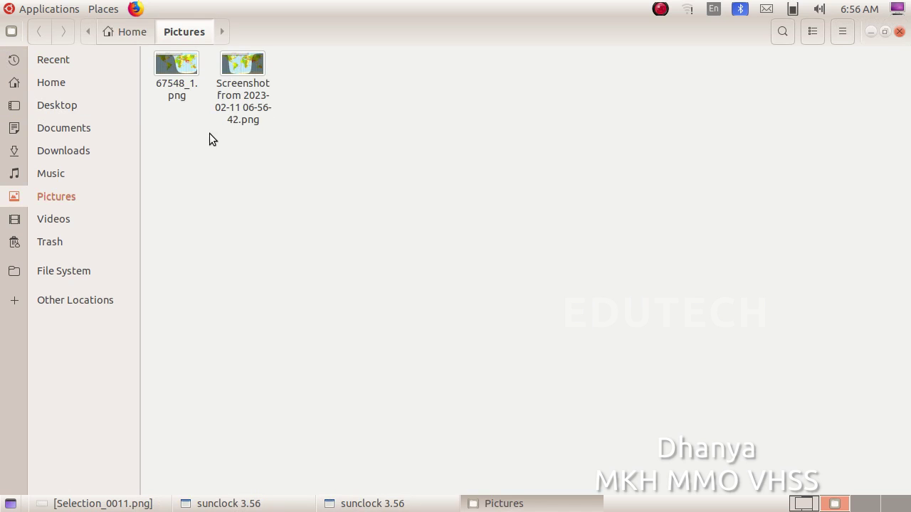
{"action": "left_click", "coordinate": [235, 116]}
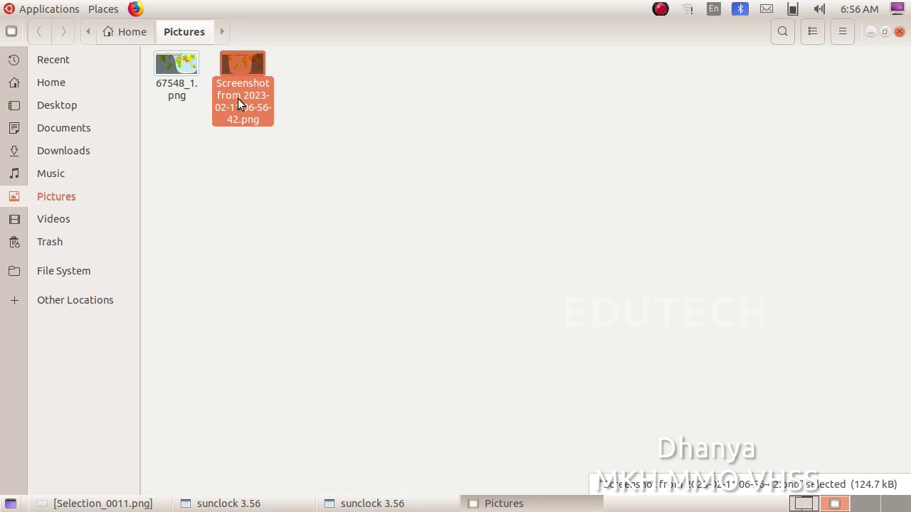
{"action": "double_click", "coordinate": [256, 97]}
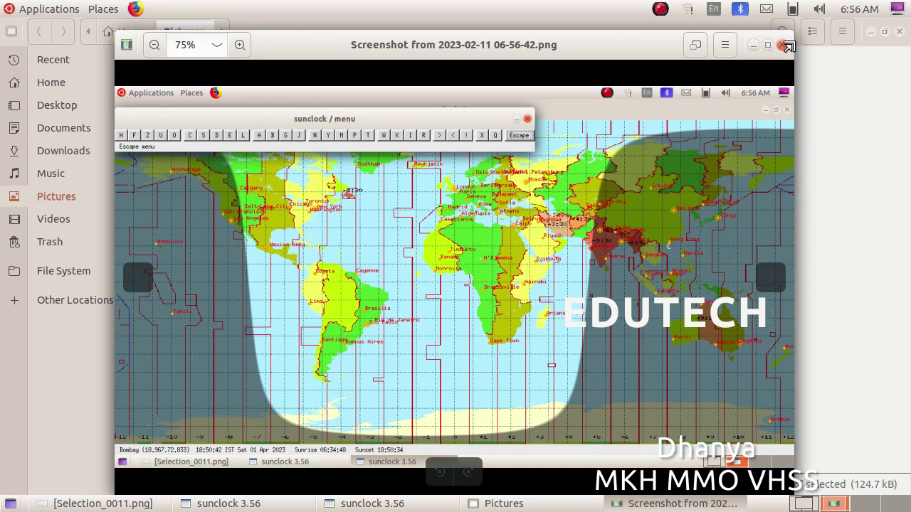
{"action": "left_click", "coordinate": [784, 45]}
- Rename the new screenshot in the Pictures folder as 4567_1.png
{"action": "right_click", "coordinate": [261, 96]}
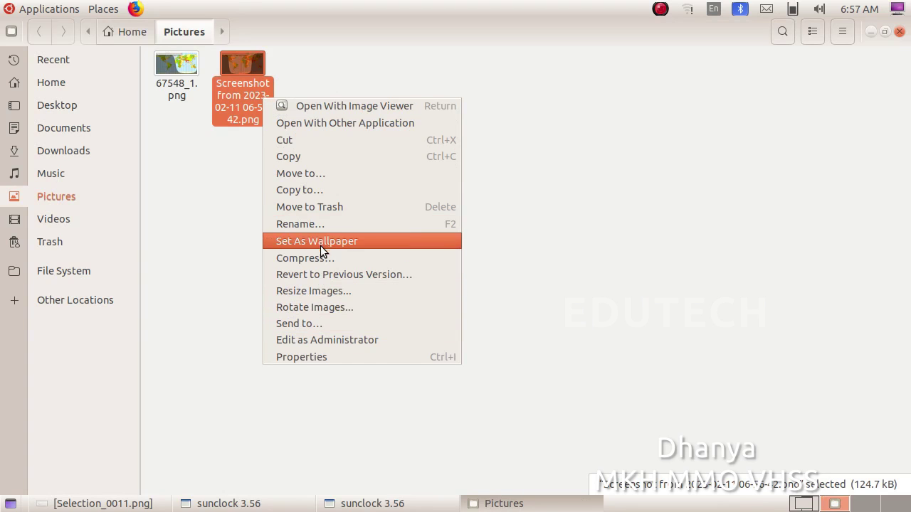
{"action": "left_click", "coordinate": [320, 222]}
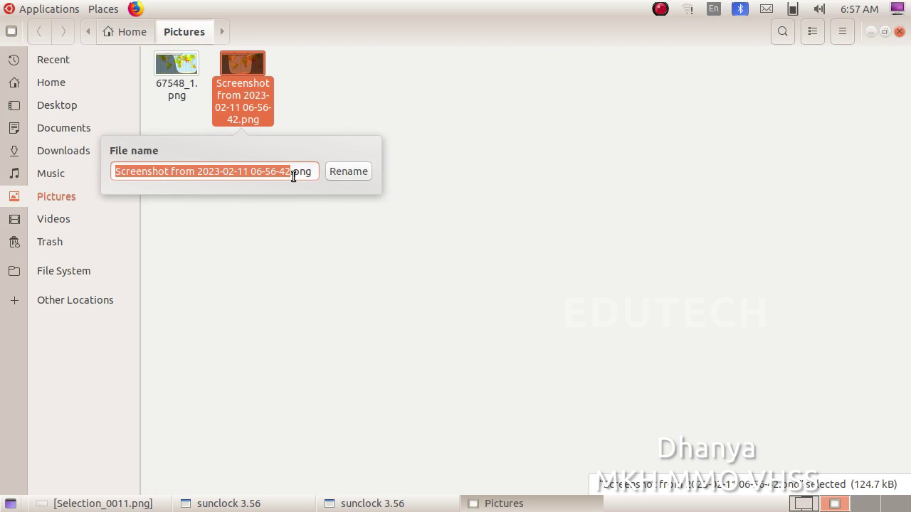
{"action": "key", "text": "BackSpace"}
{"action": "type", "text": "4567"}
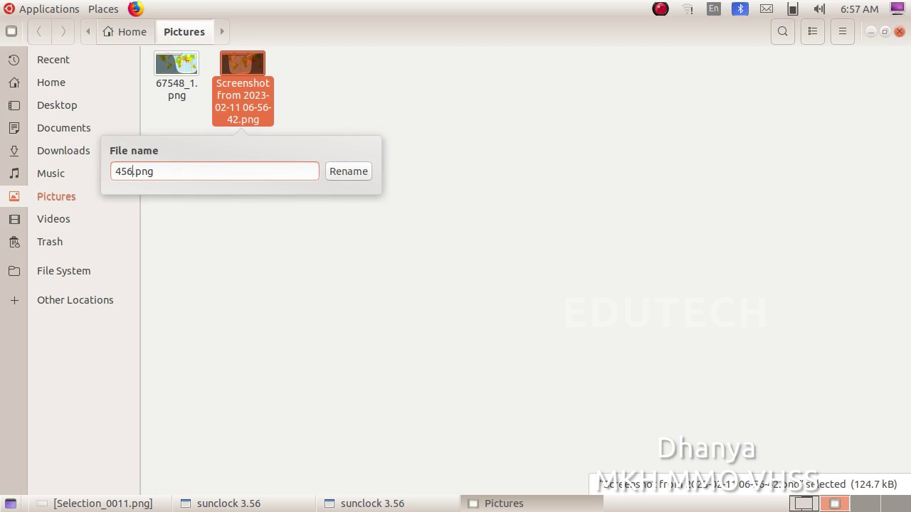
{"action": "type", "text": "_1"}
{"action": "left_click", "coordinate": [345, 171]}
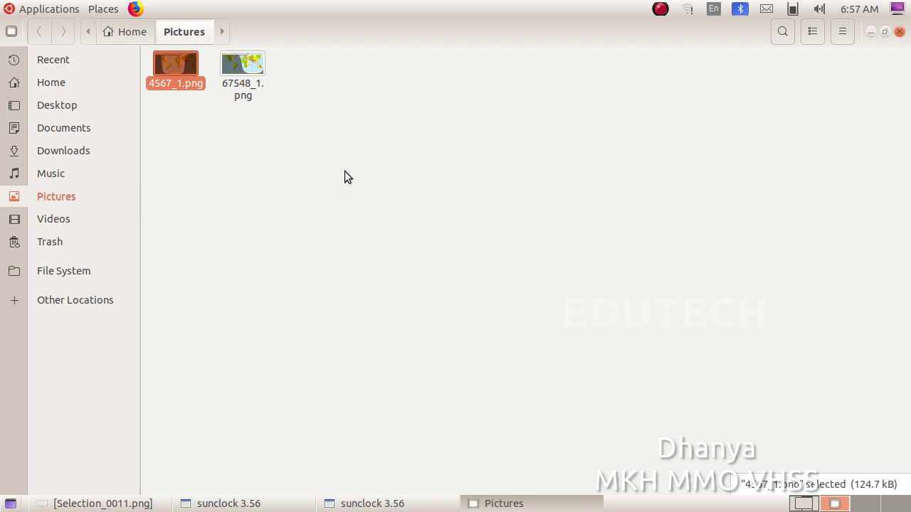
- Copy 4567_1.png from Pictures into the Exam10 folder in Home
{"action": "right_click", "coordinate": [186, 77]}
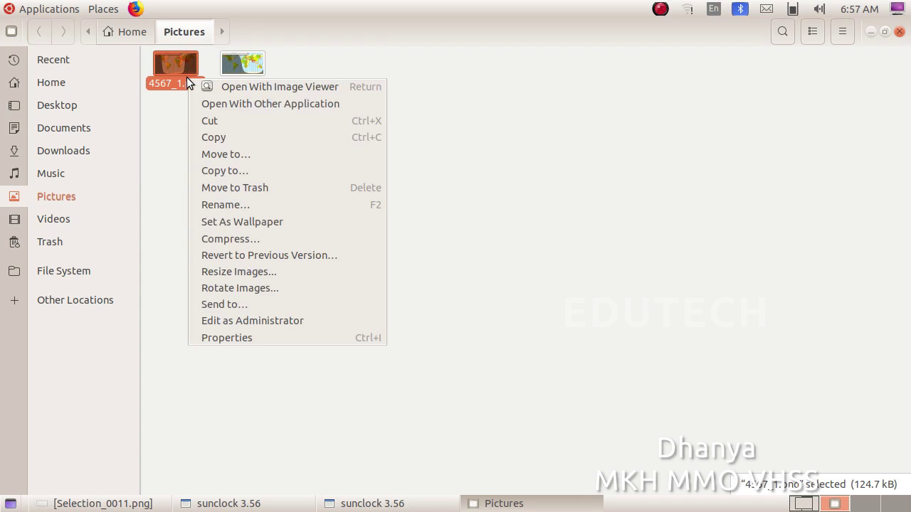
{"action": "left_click", "coordinate": [200, 136]}
{"action": "left_click", "coordinate": [98, 84]}
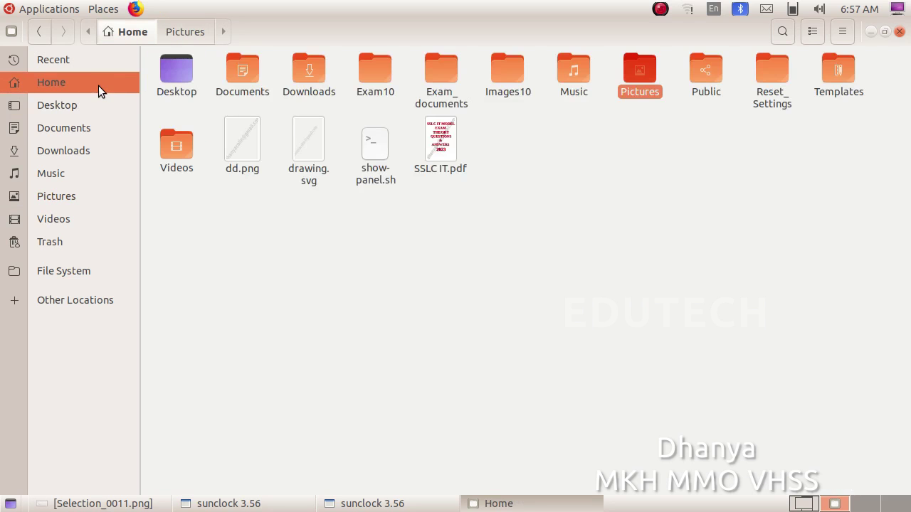
{"action": "double_click", "coordinate": [372, 85]}
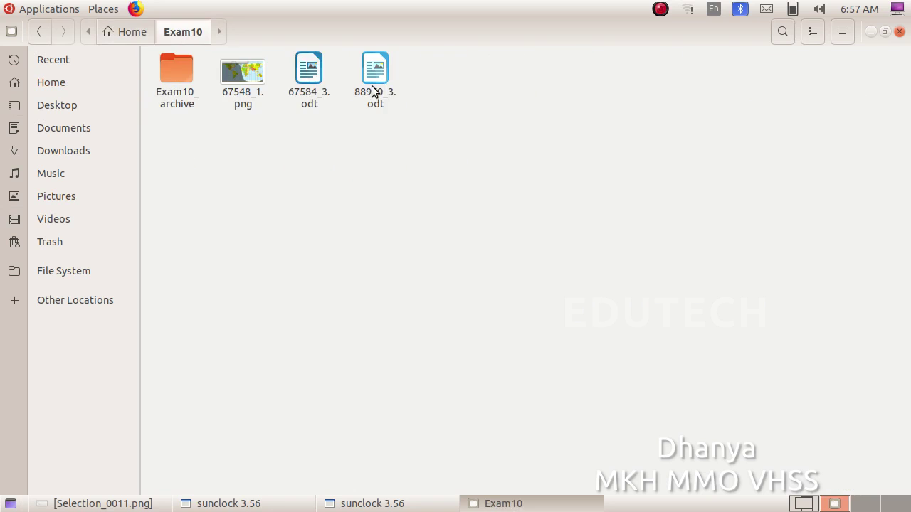
{"action": "right_click", "coordinate": [269, 208]}
{"action": "left_click", "coordinate": [298, 245]}
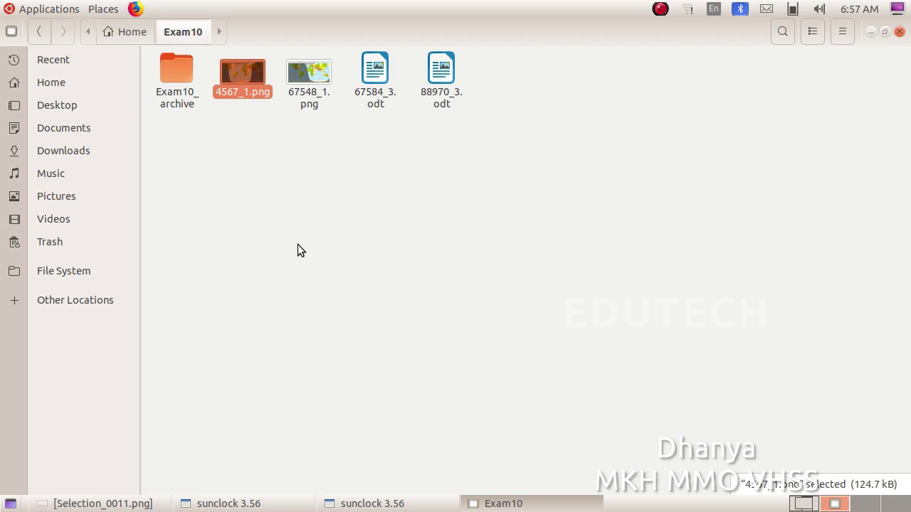